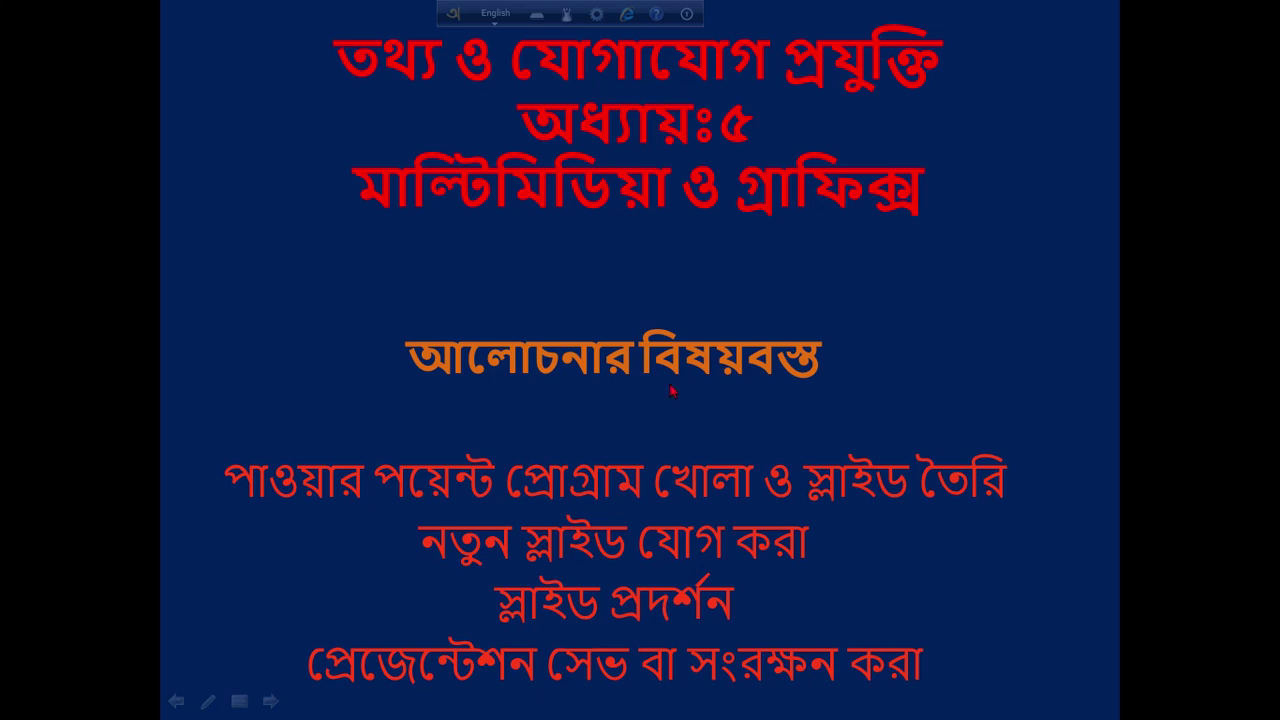
# Step: End the chapter 5 multimedia slide show and return to Normal view
pyautogui.press('Escape')
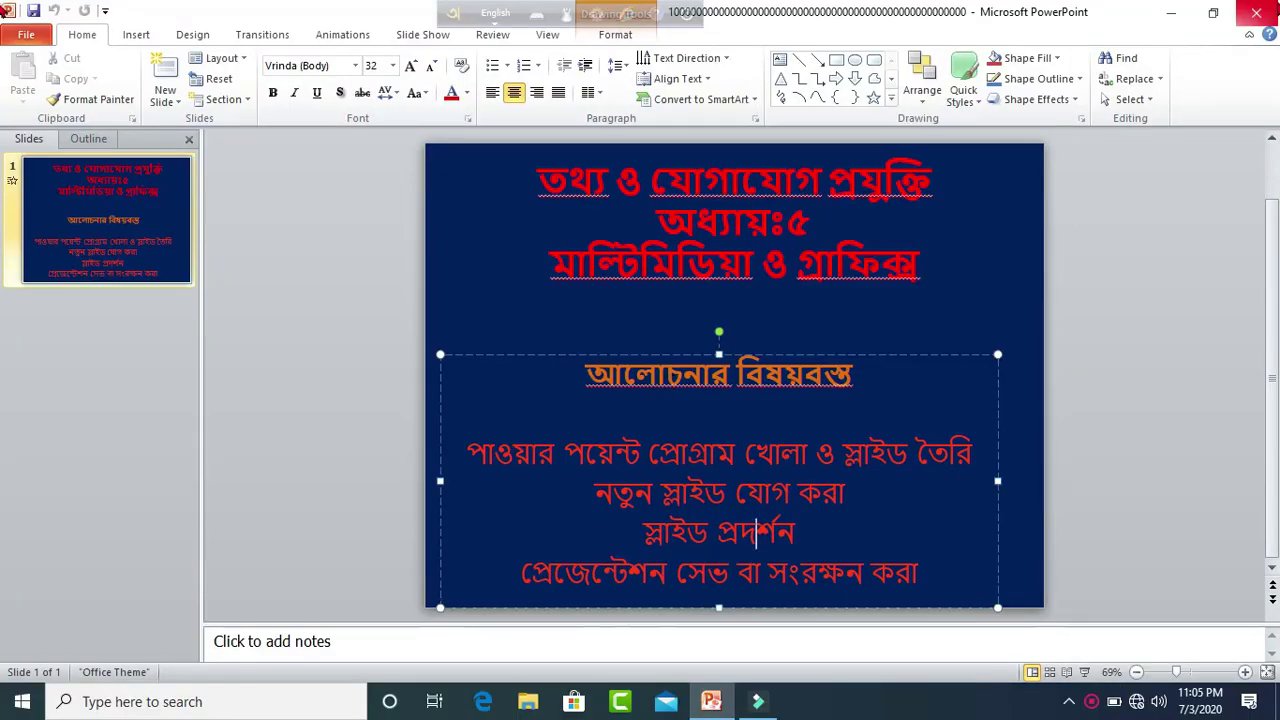
# Step: Minimise the PowerPoint window to reveal the desktop and its file icons
pyautogui.click(1170, 12)
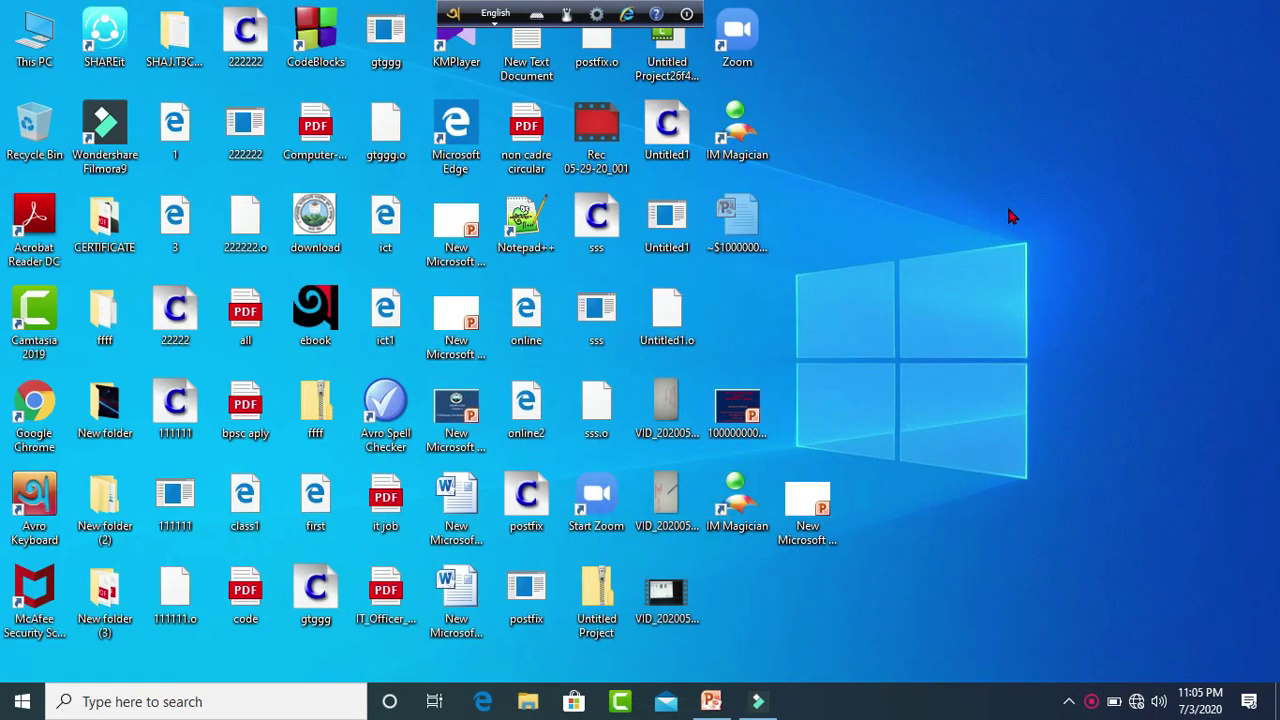
pyautogui.rightClick(1091, 703)
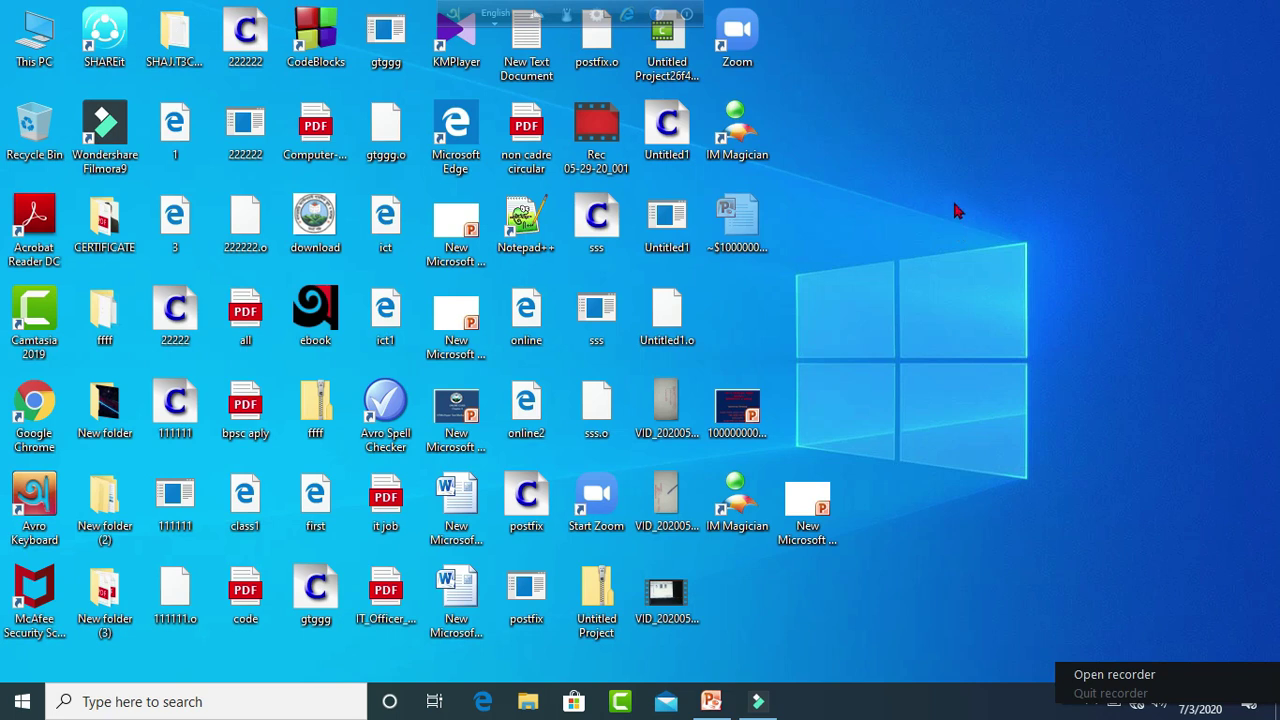
# Step: Create a new desktop PowerPoint file named 'New Microsoft PowerPoint Presentation (5)'
pyautogui.rightClick(1009, 204)
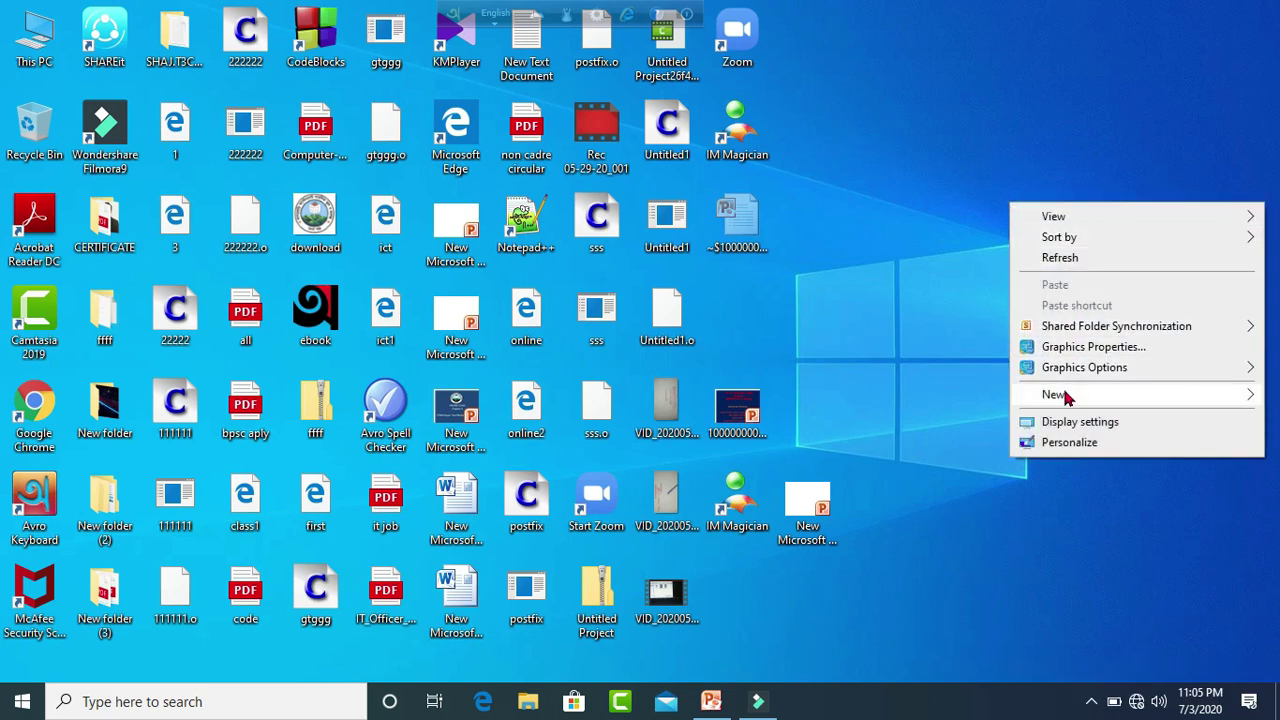
pyautogui.moveTo(1066, 397)
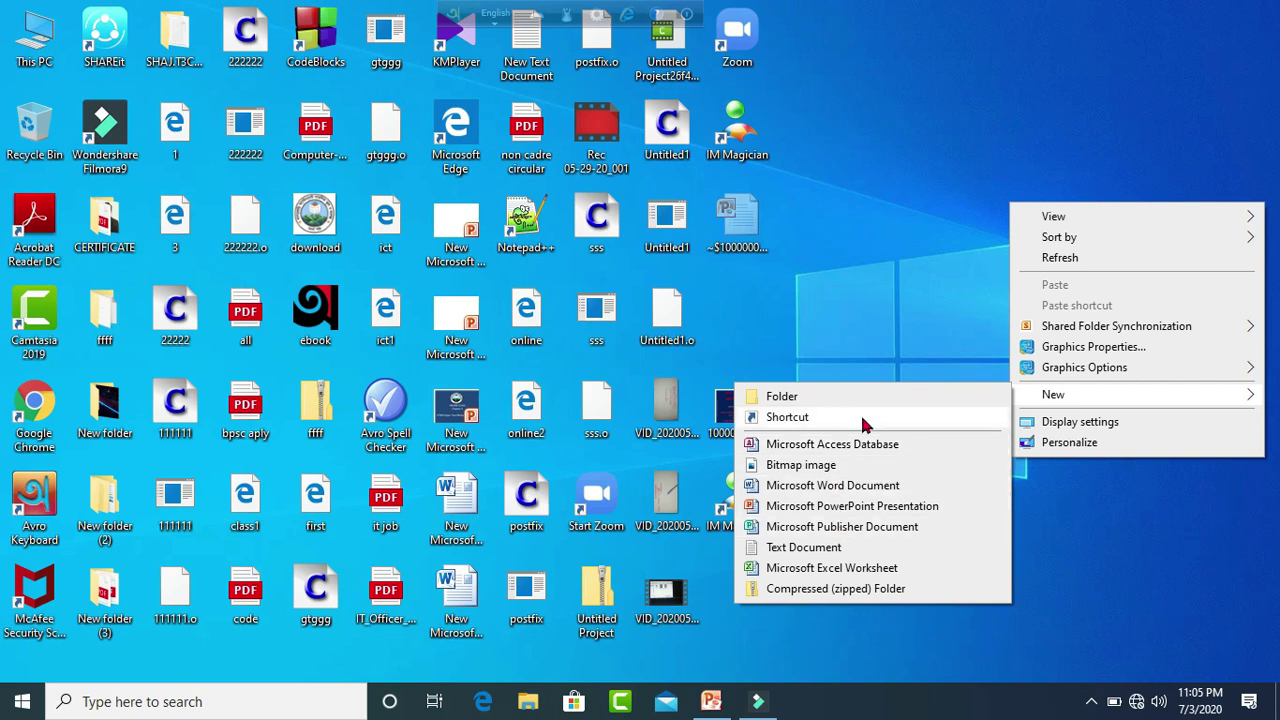
pyautogui.click(822, 508)
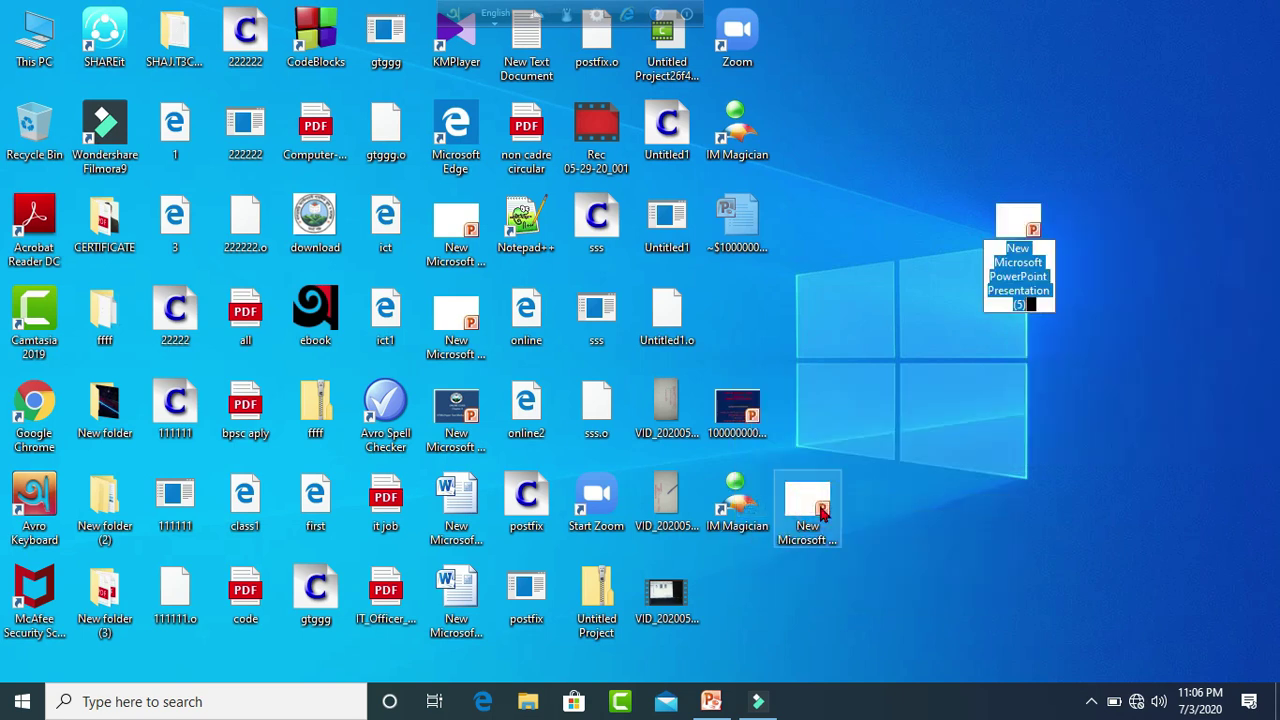
pyautogui.click(1087, 435)
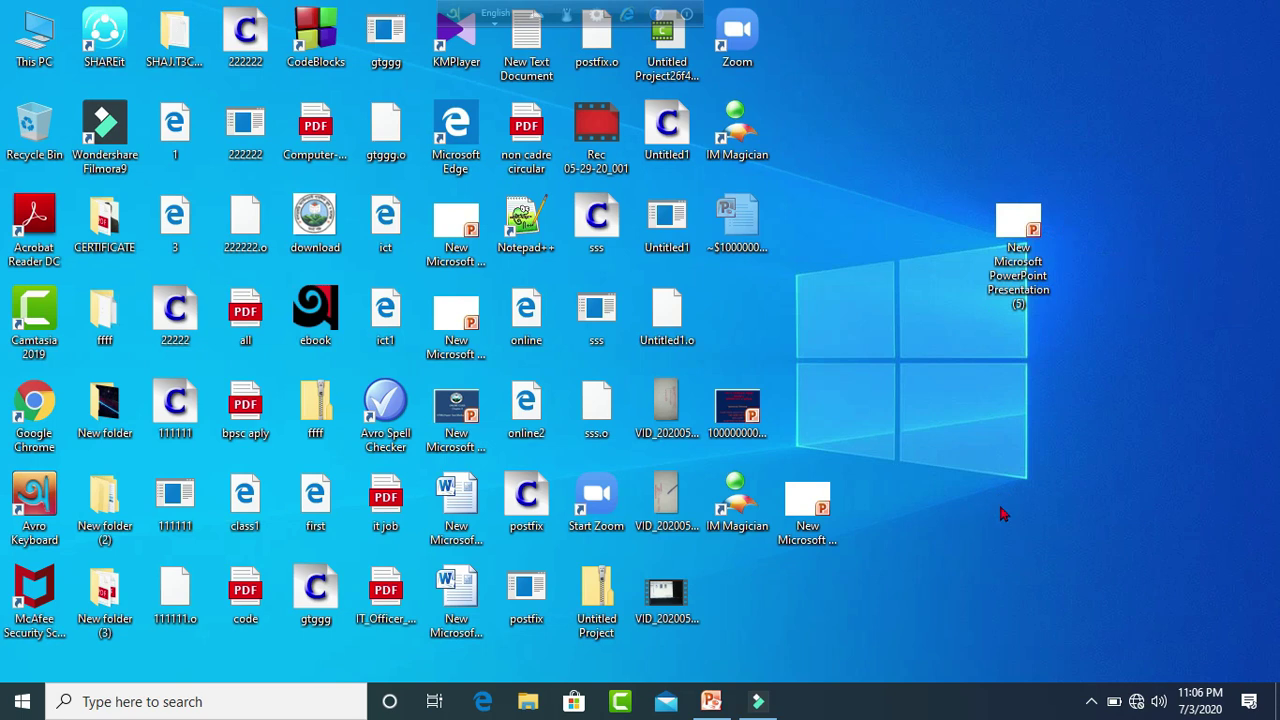
pyautogui.click(1023, 440)
# Step: Open the new presentation and add a first title slide with empty title and subtitle
pyautogui.doubleClick(1033, 245)
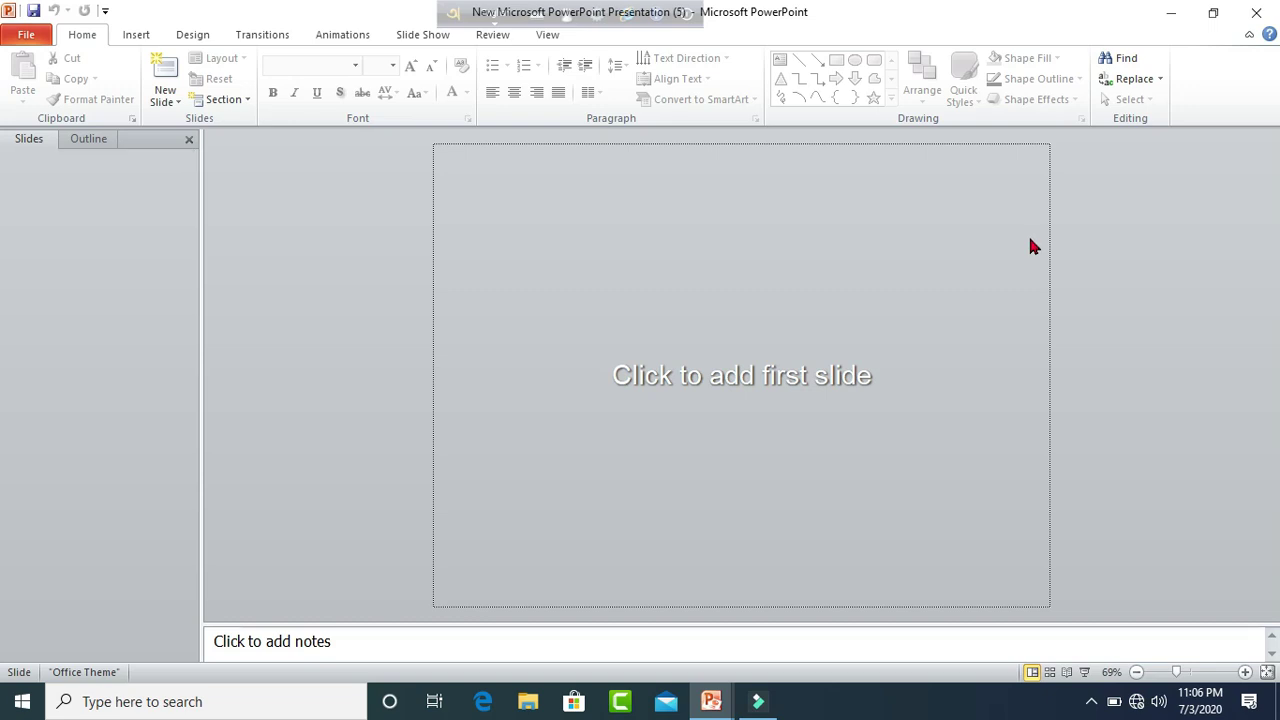
pyautogui.click(760, 388)
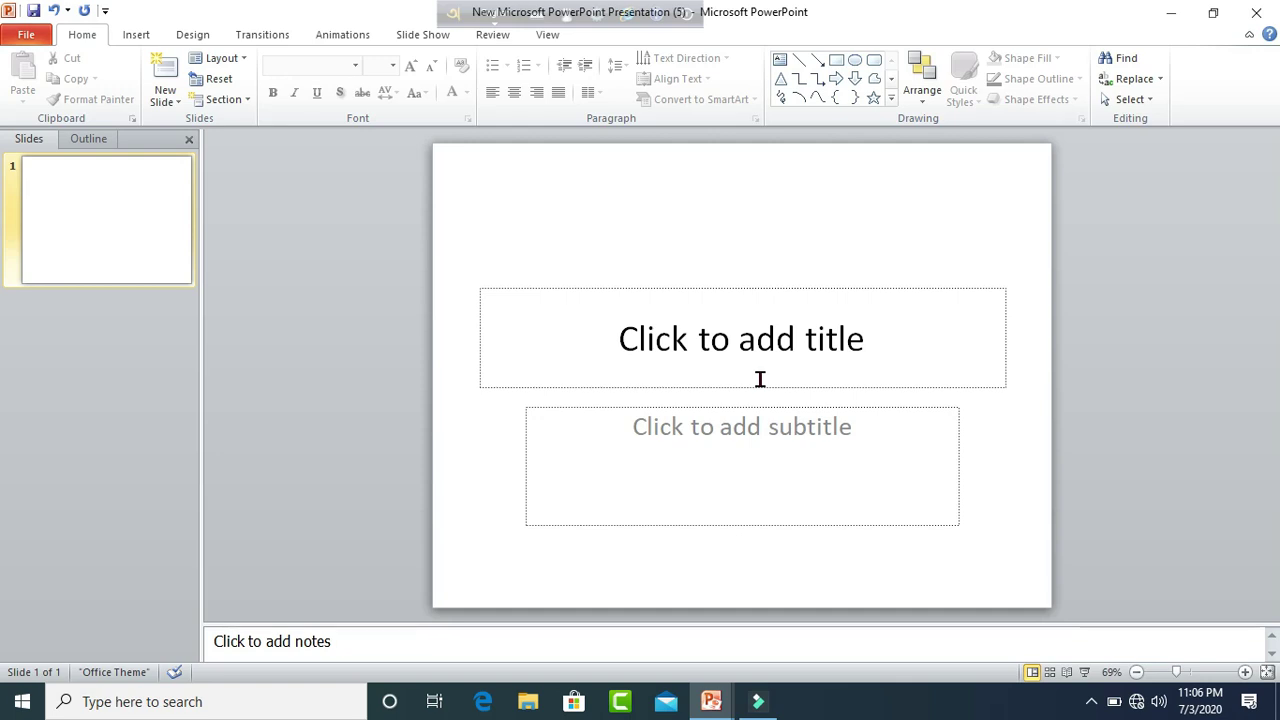
pyautogui.click(731, 343)
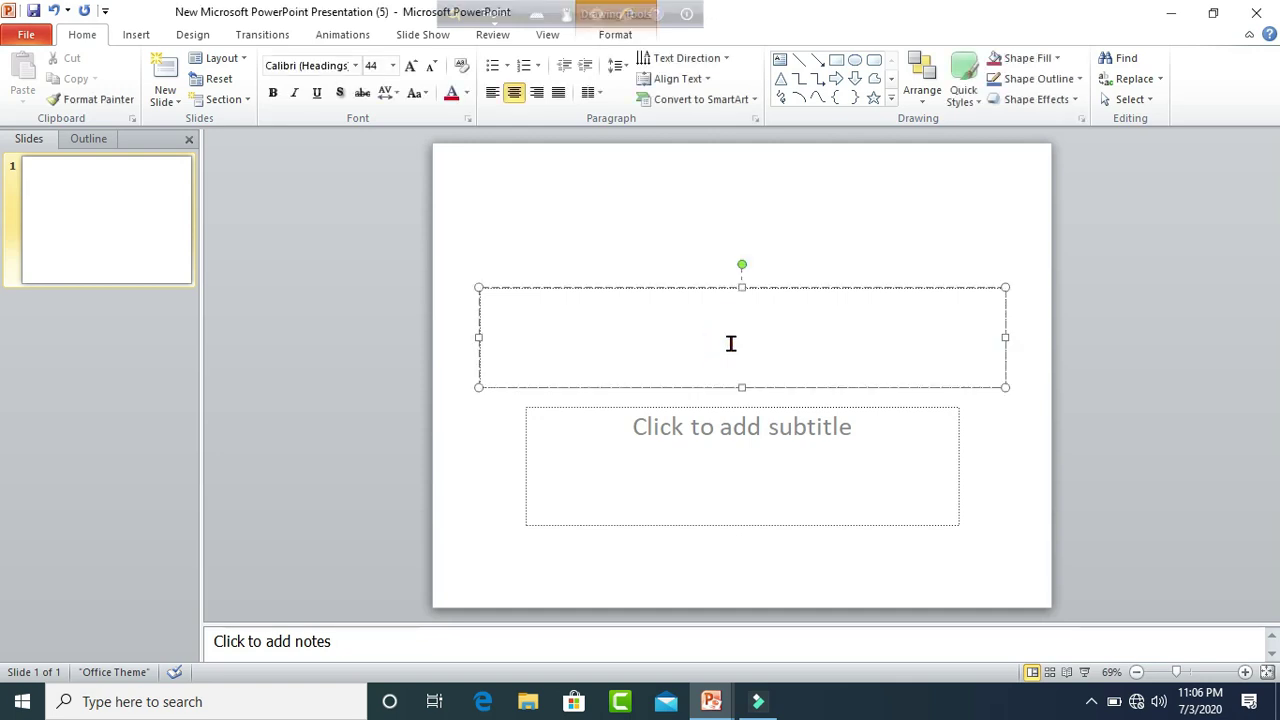
pyautogui.click(893, 228)
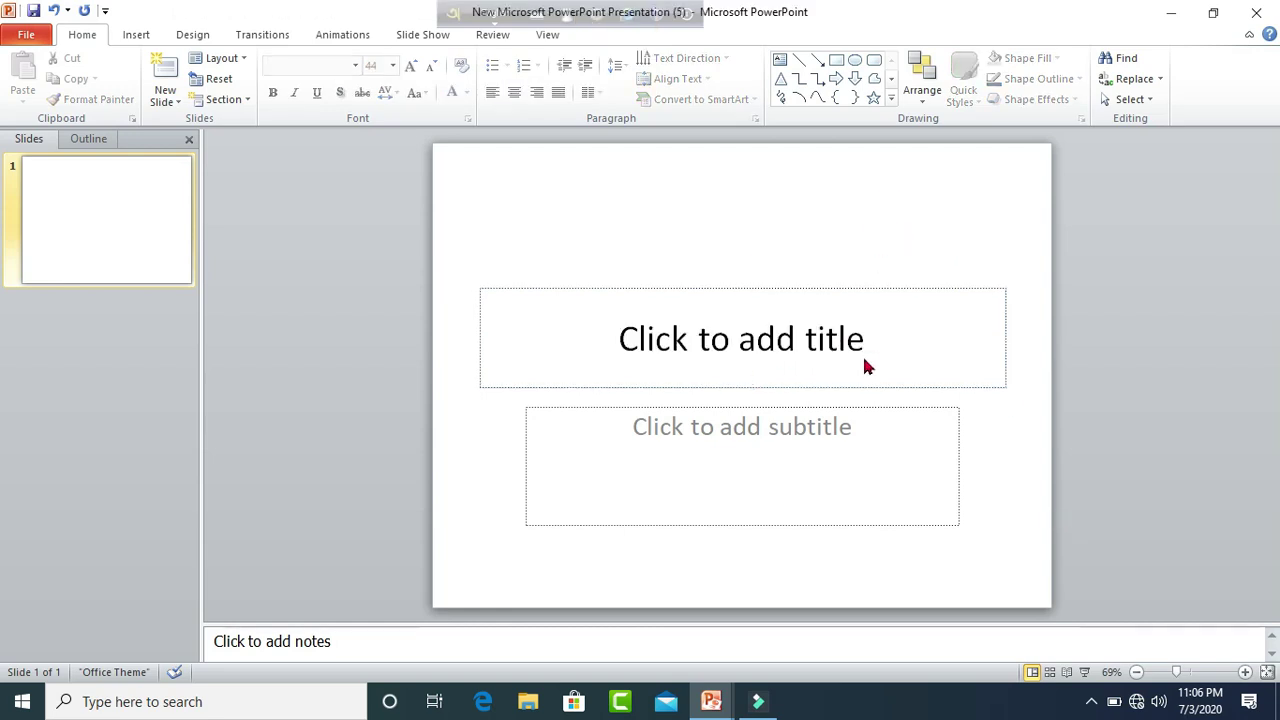
pyautogui.click(765, 340)
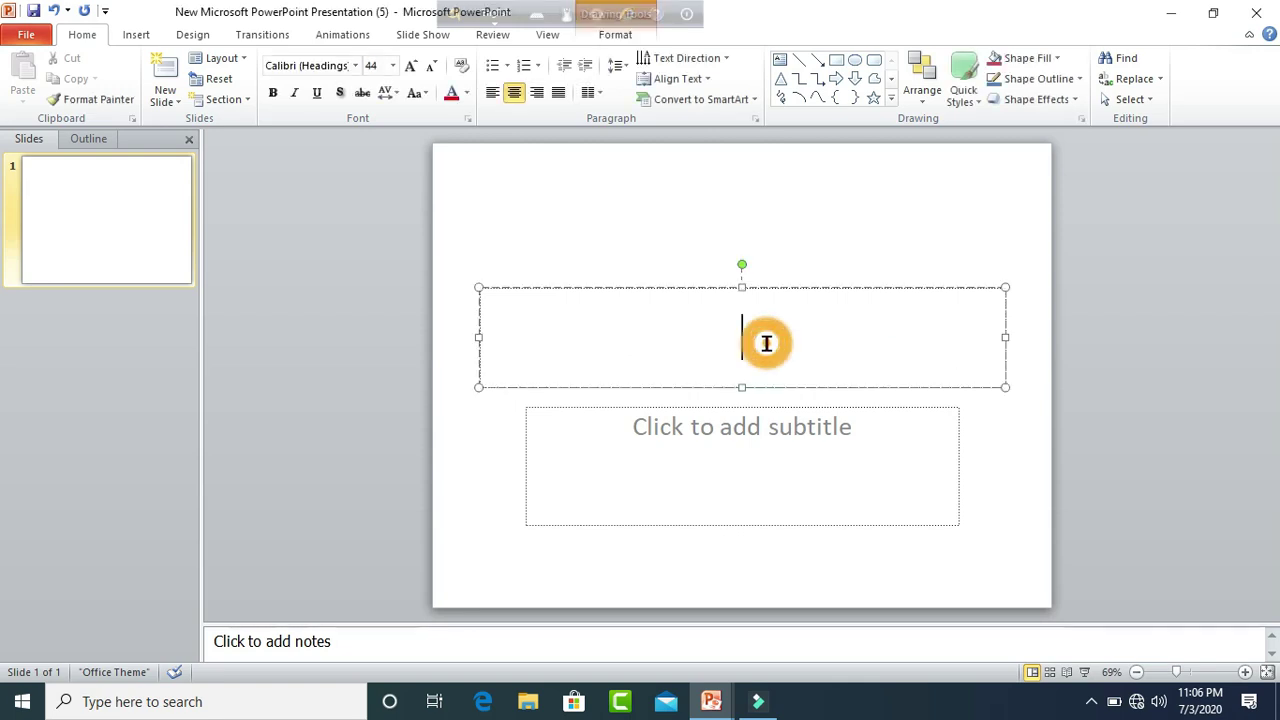
pyautogui.click(736, 460)
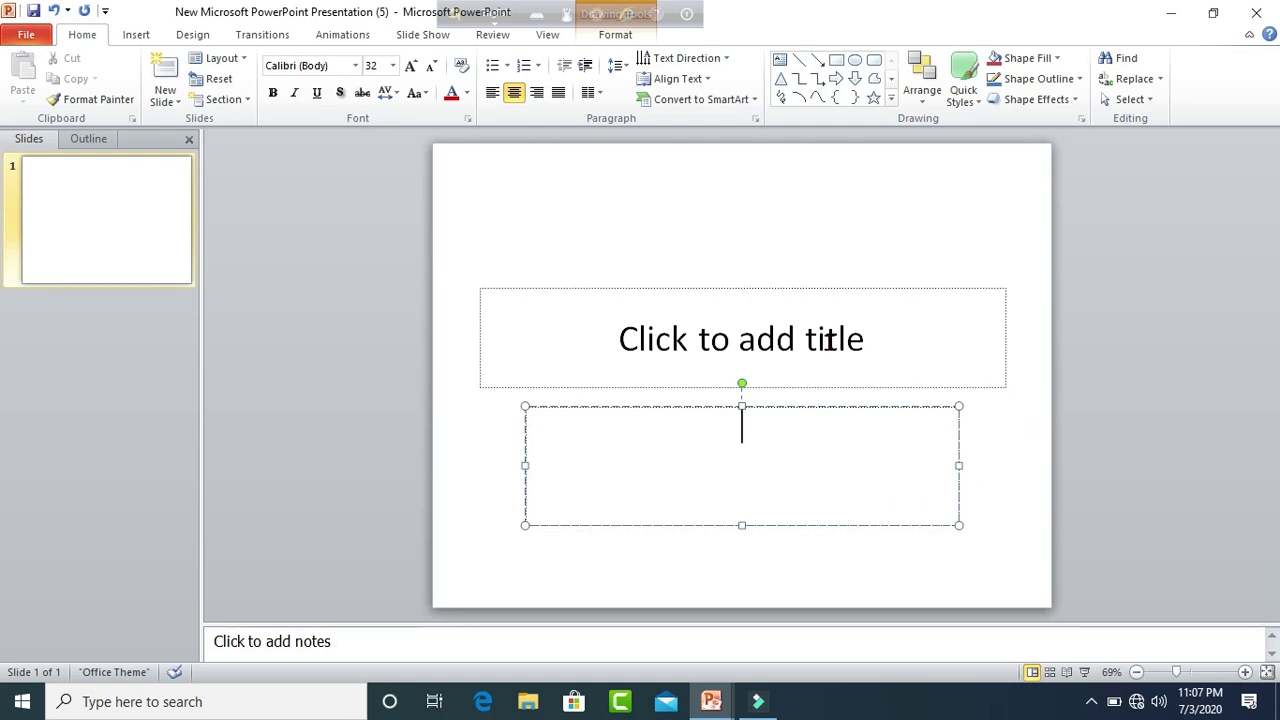
# Step: Title slide 1 'ICT' with the subtitle 'Information and Communication Technology'
pyautogui.click(718, 333)
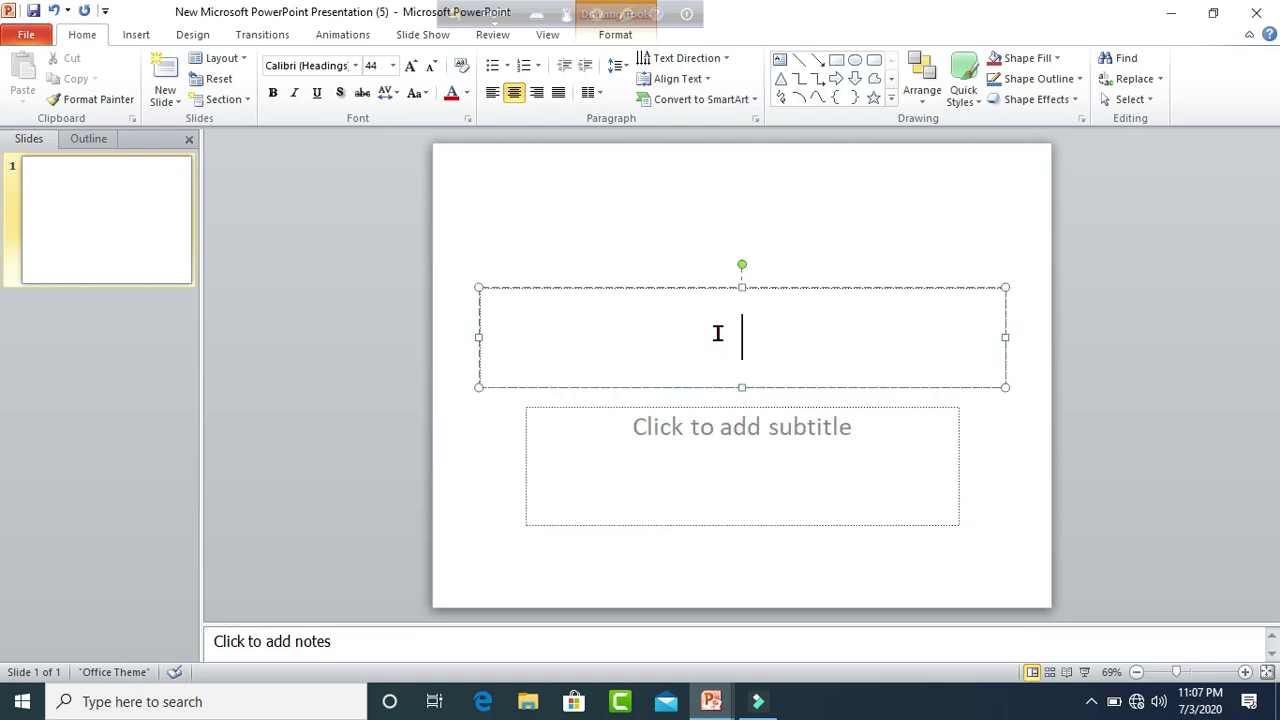
pyautogui.write('I')
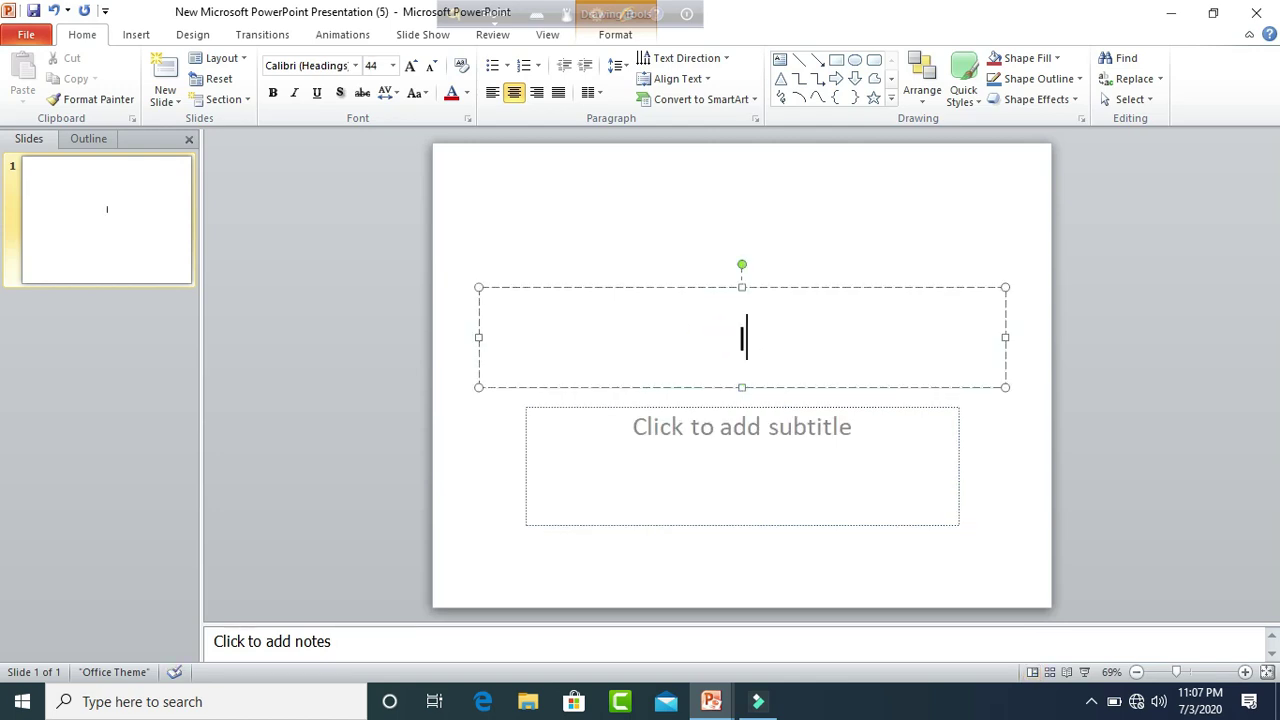
pyautogui.write('CT')
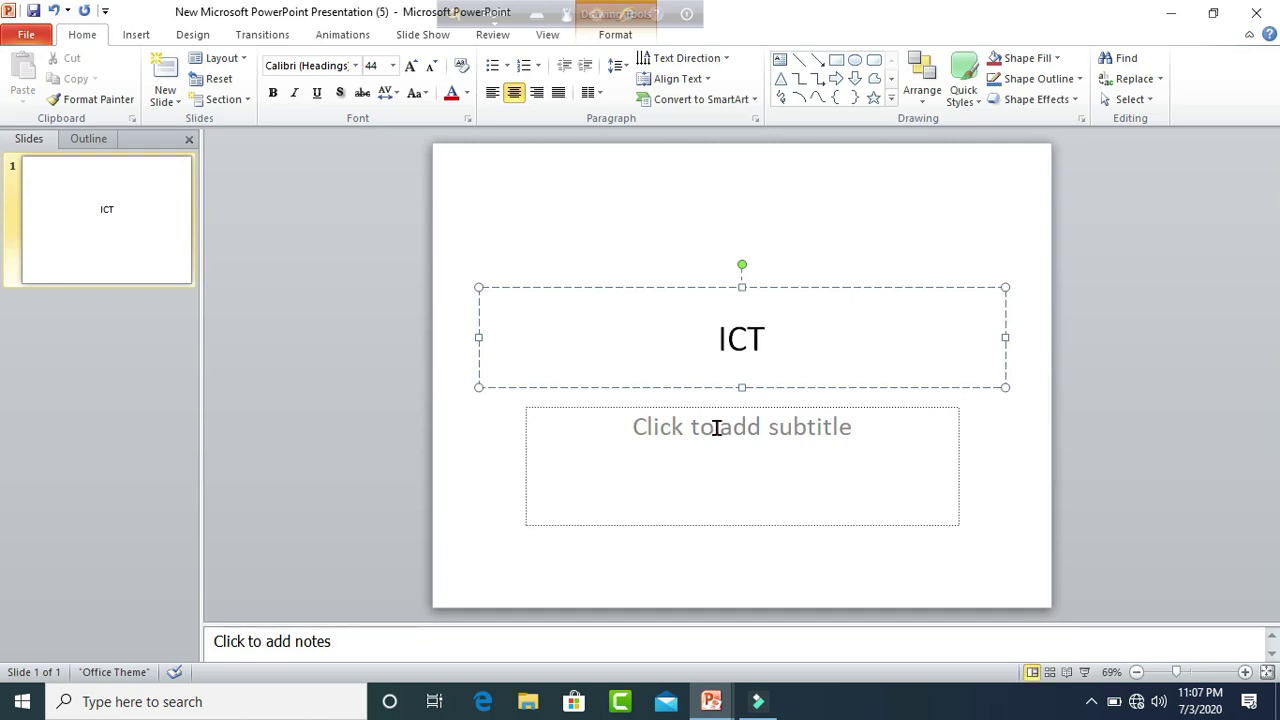
pyautogui.click(725, 449)
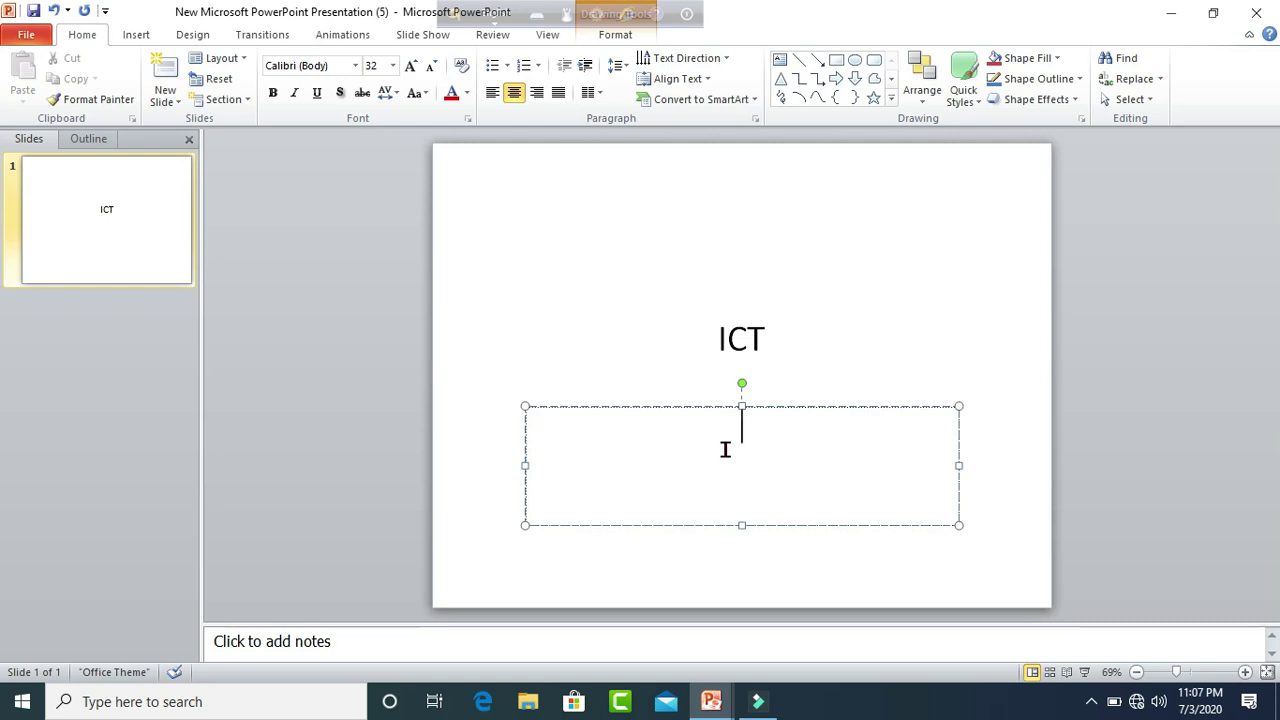
pyautogui.write("'nformatio")
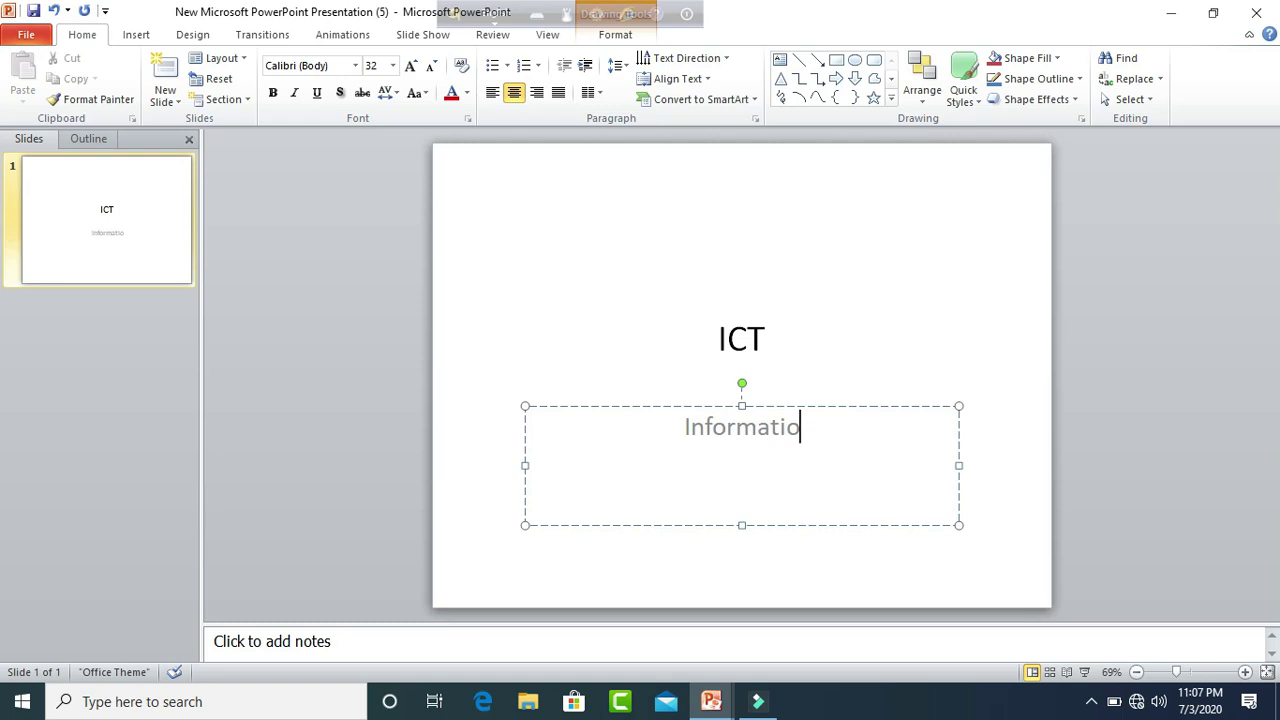
pyautogui.write('n ')
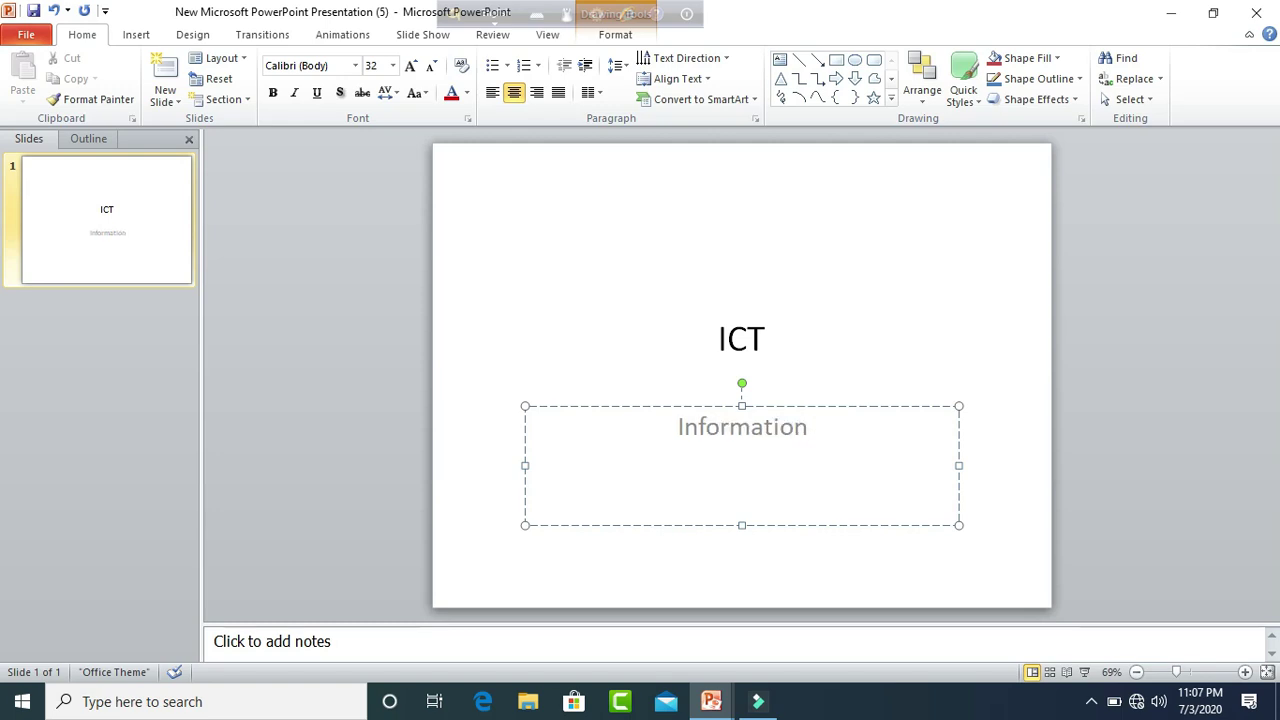
pyautogui.write('and')
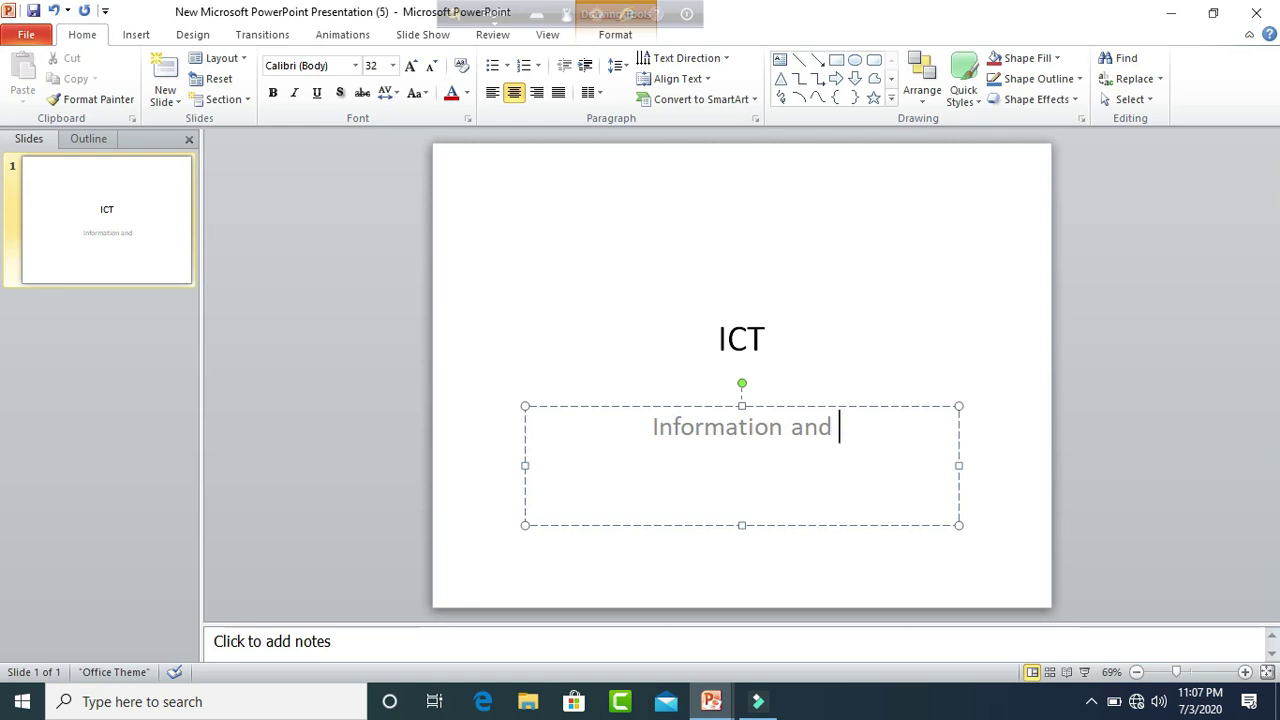
pyautogui.write(' C ommu')
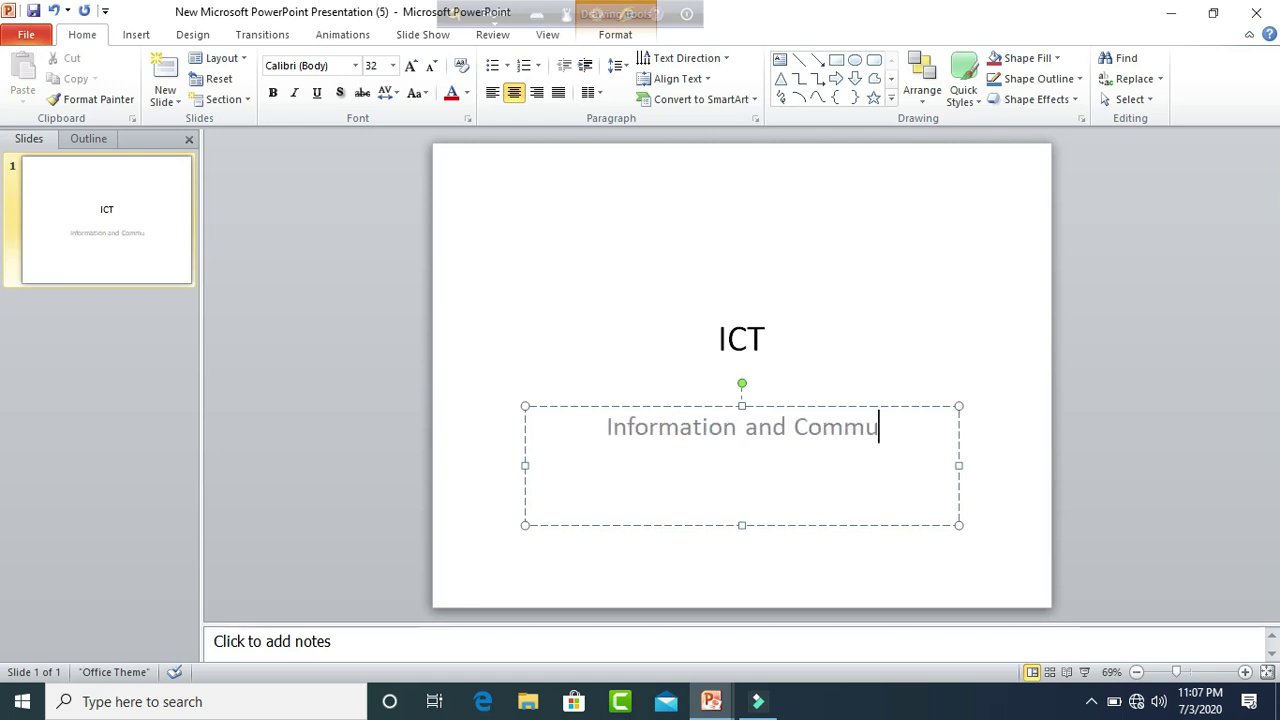
pyautogui.write('nicatio')
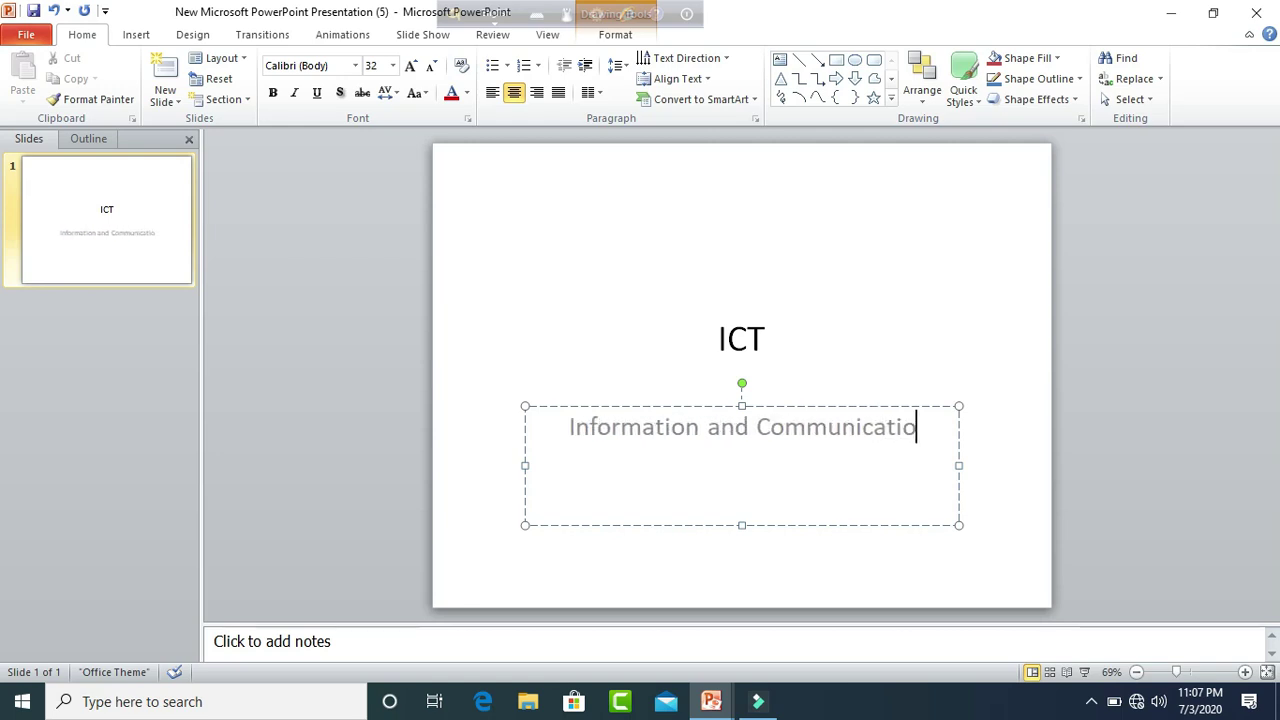
pyautogui.write('n T')
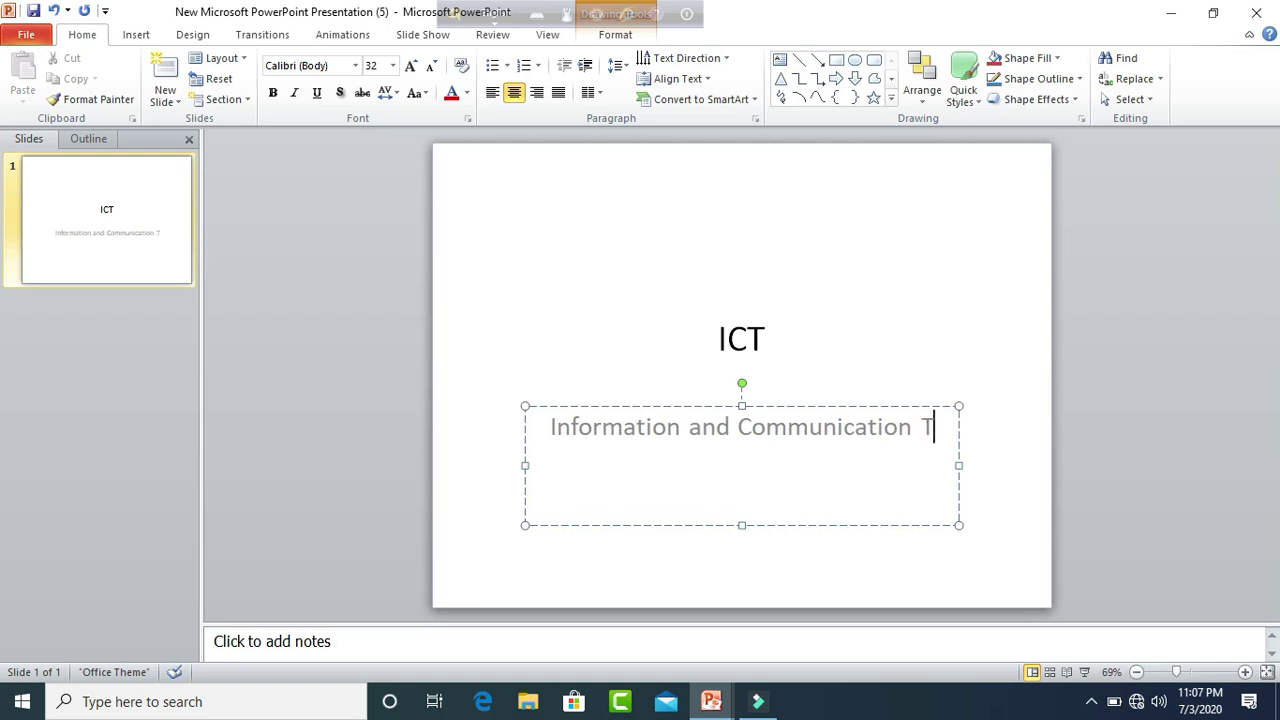
pyautogui.write('echnology')
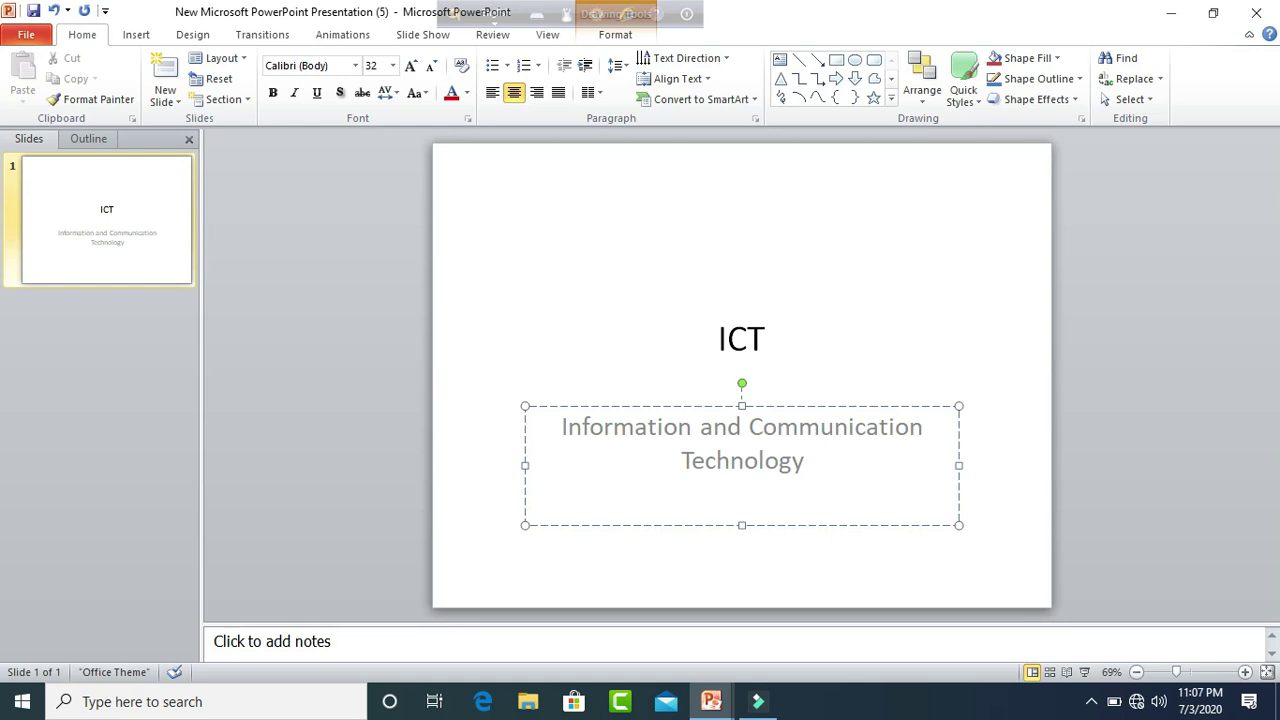
pyautogui.click(917, 302)
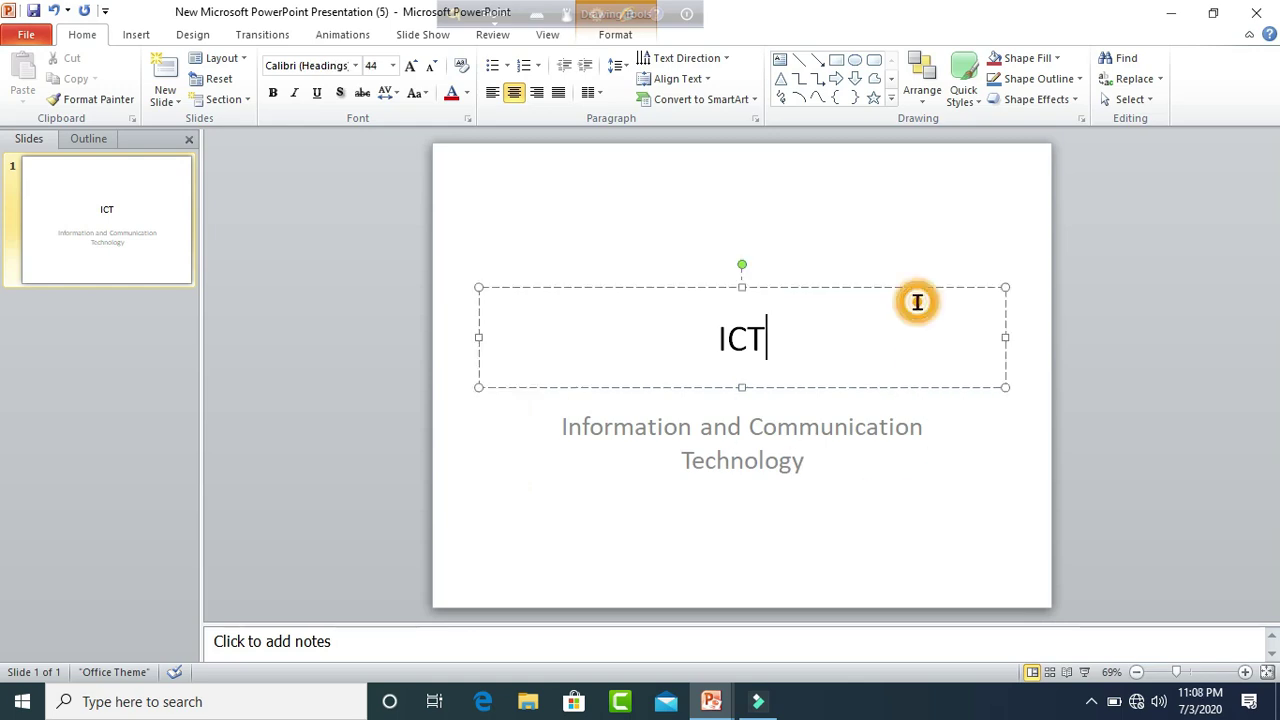
pyautogui.click(926, 215)
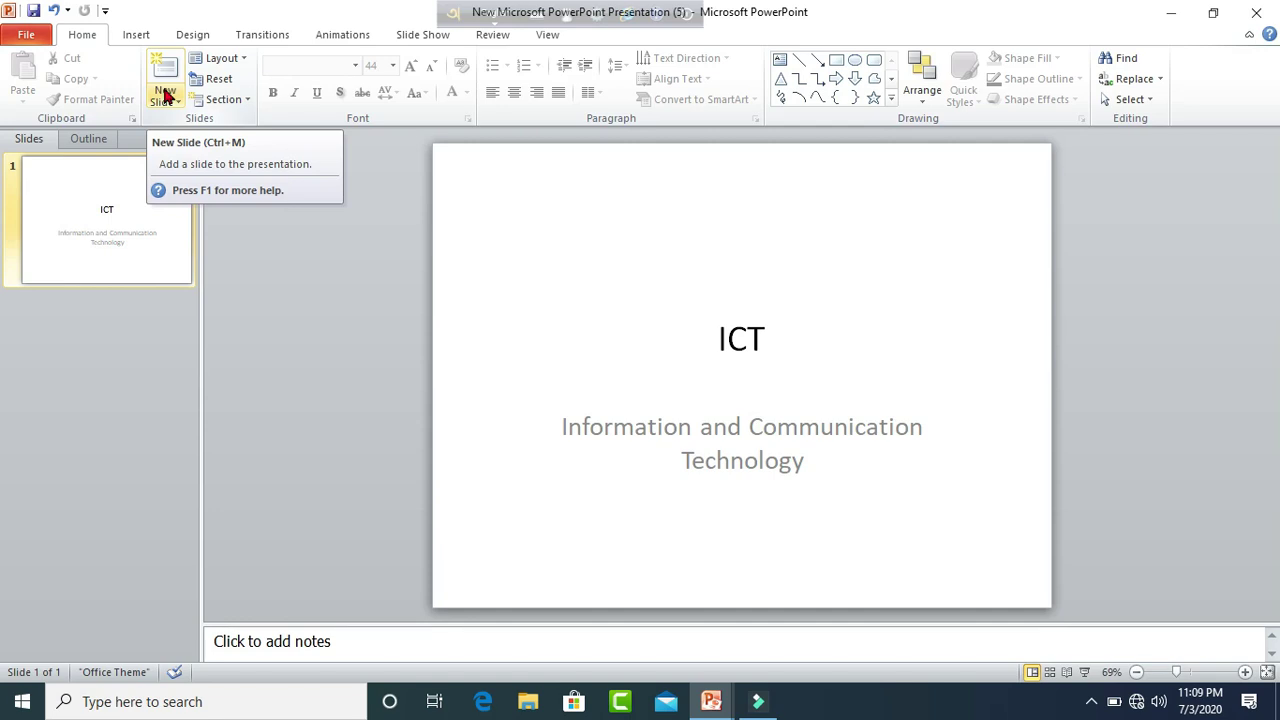
# Step: Insert a second slide using the Title and Content layout
pyautogui.click(165, 95)
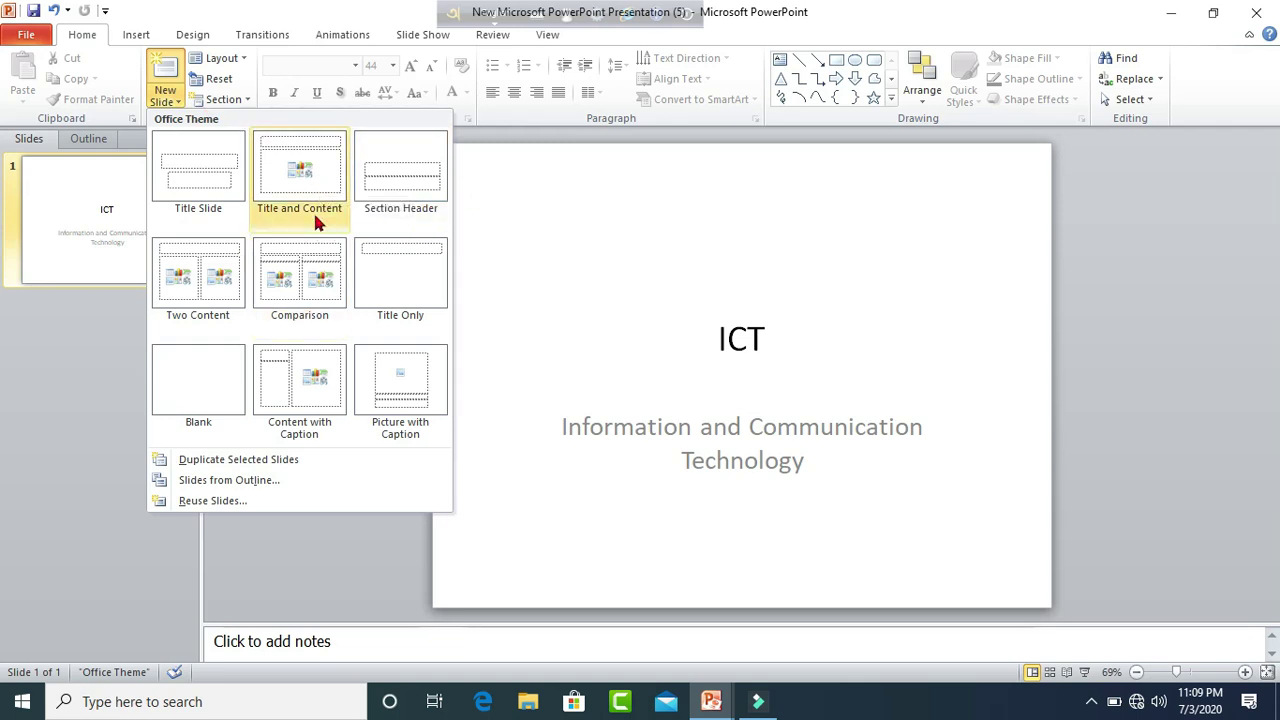
pyautogui.click(315, 194)
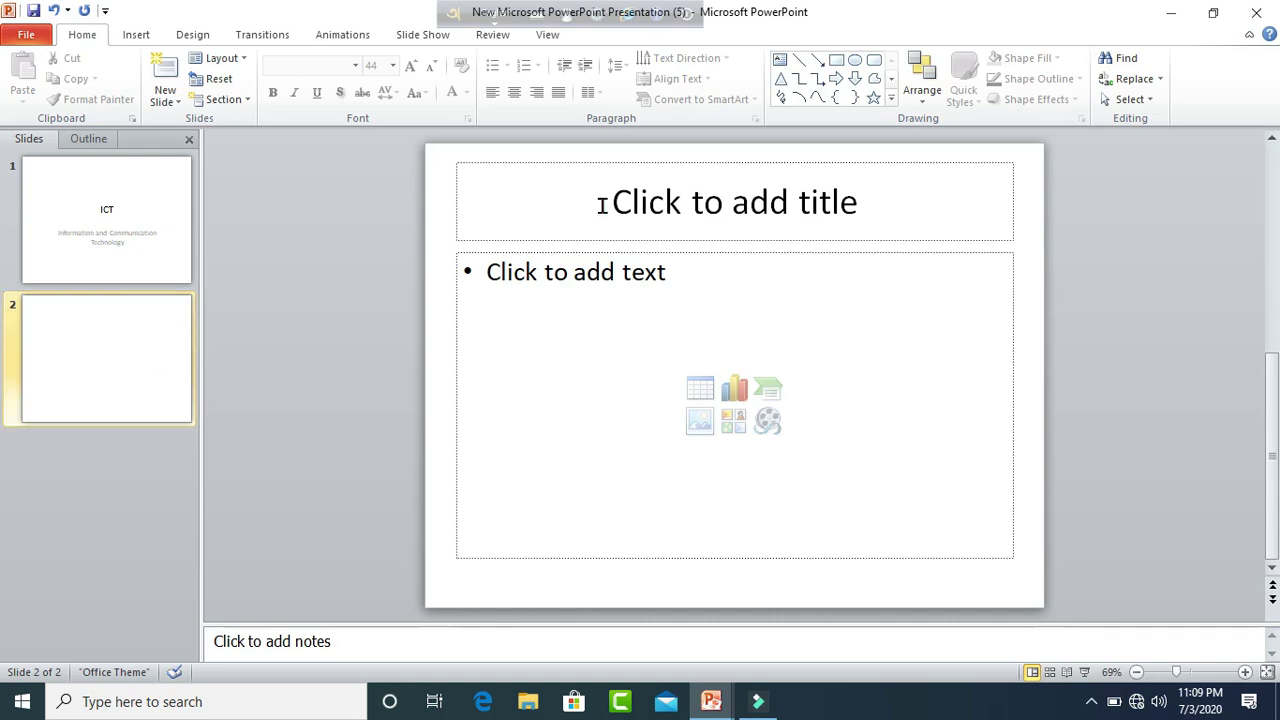
# Step: Enter 'New slide add' as the title of slide 2
pyautogui.click(759, 199)
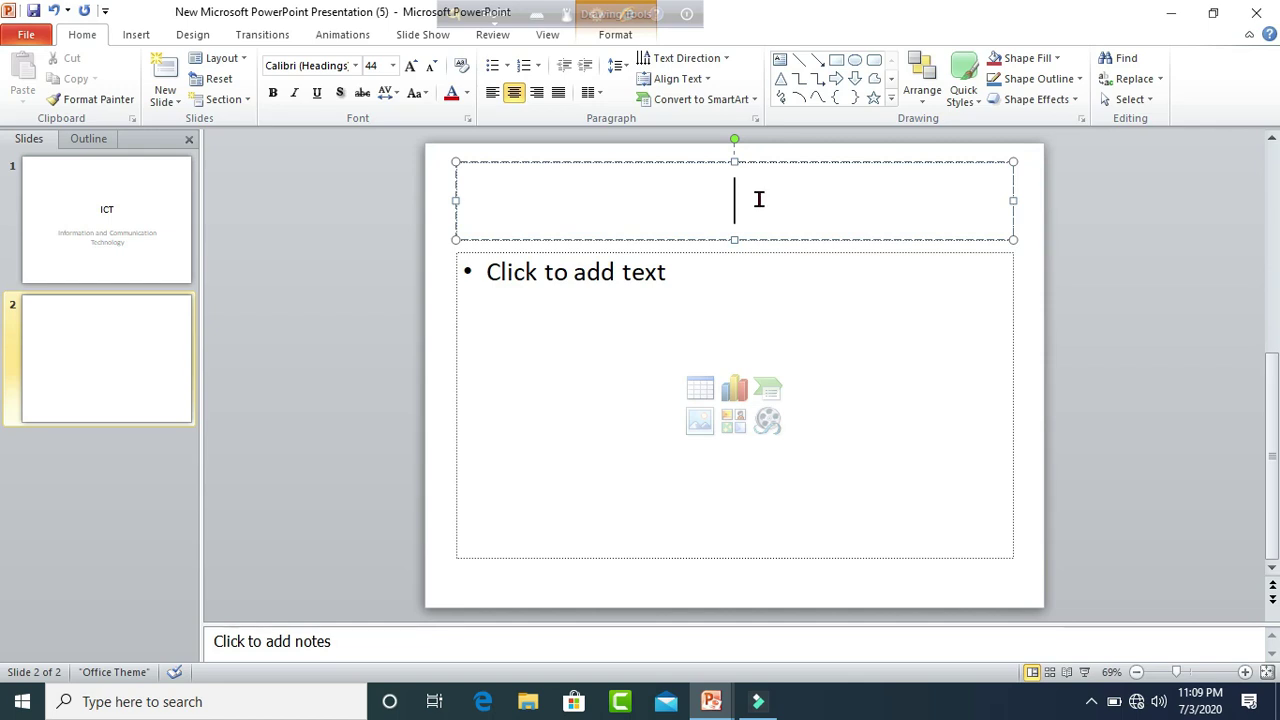
pyautogui.write('New')
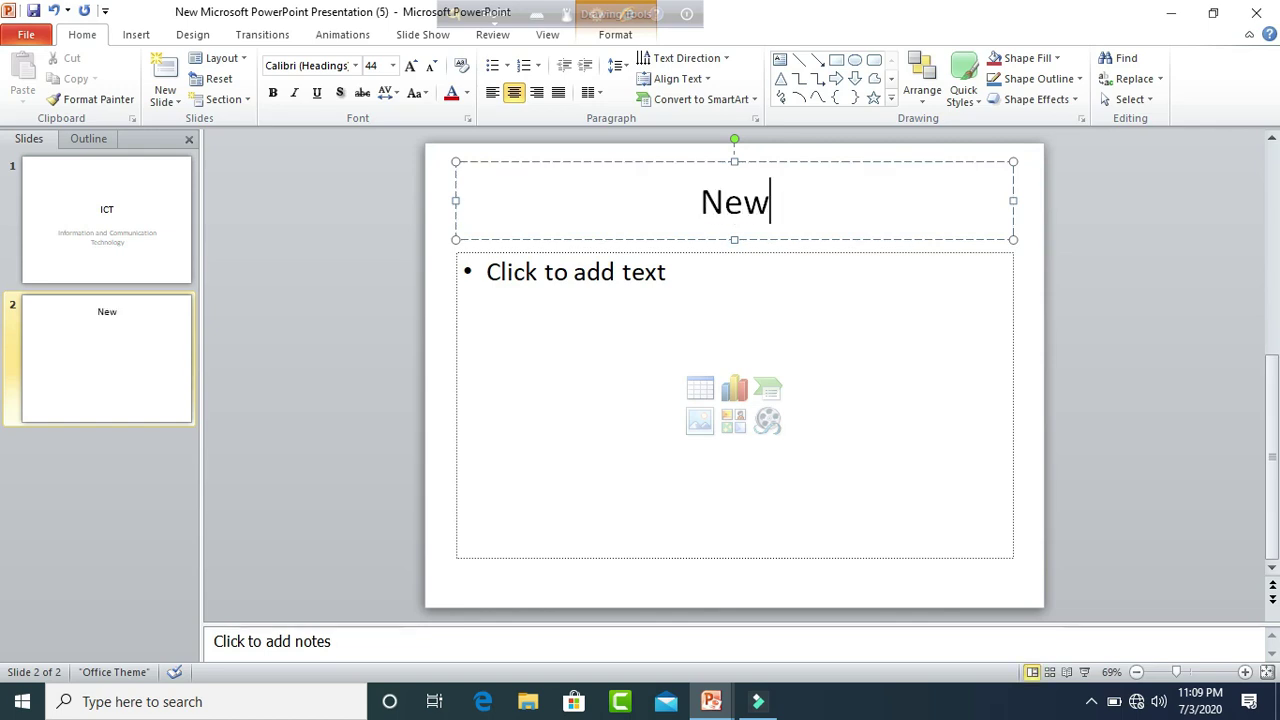
pyautogui.write(' sl')
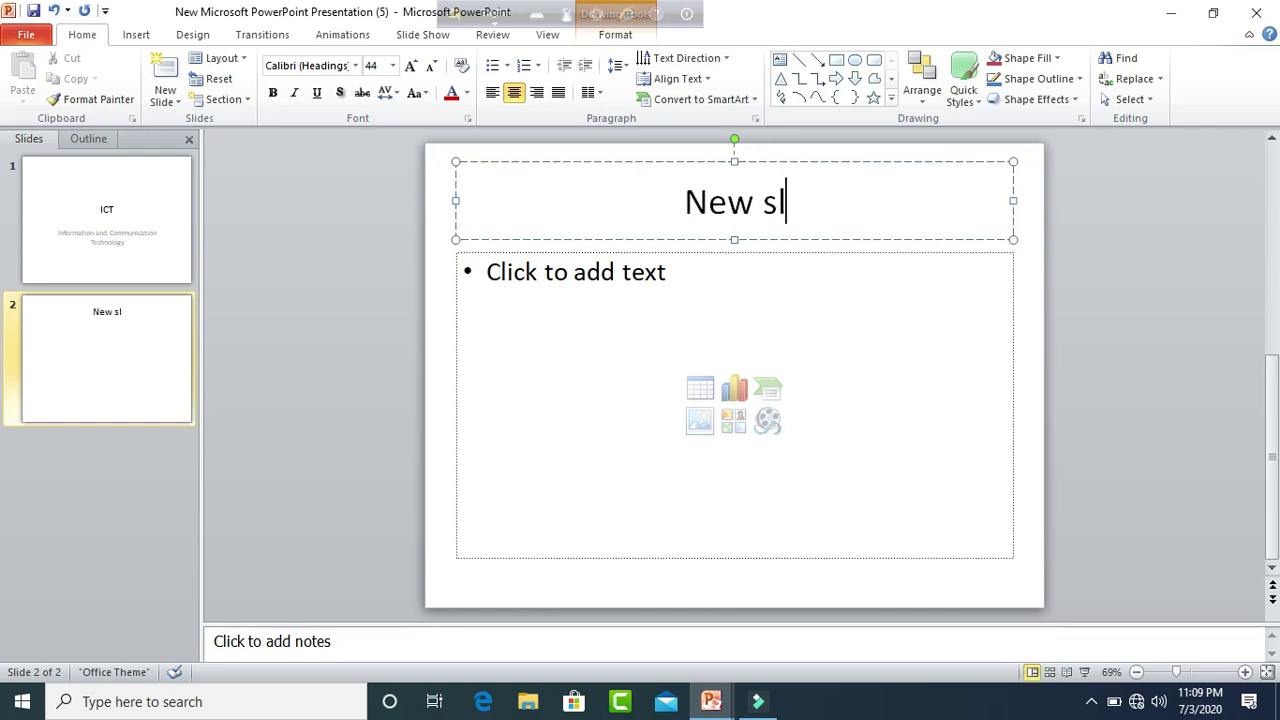
pyautogui.write('ide add')
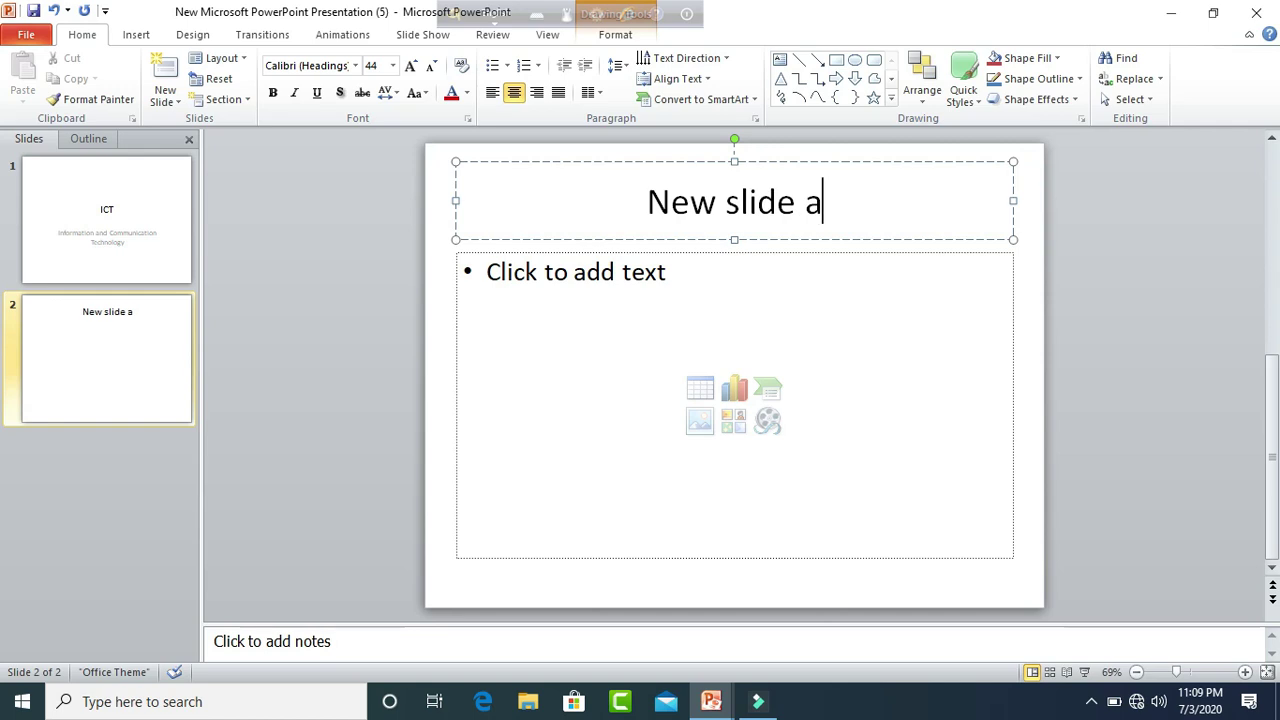
pyautogui.click(771, 346)
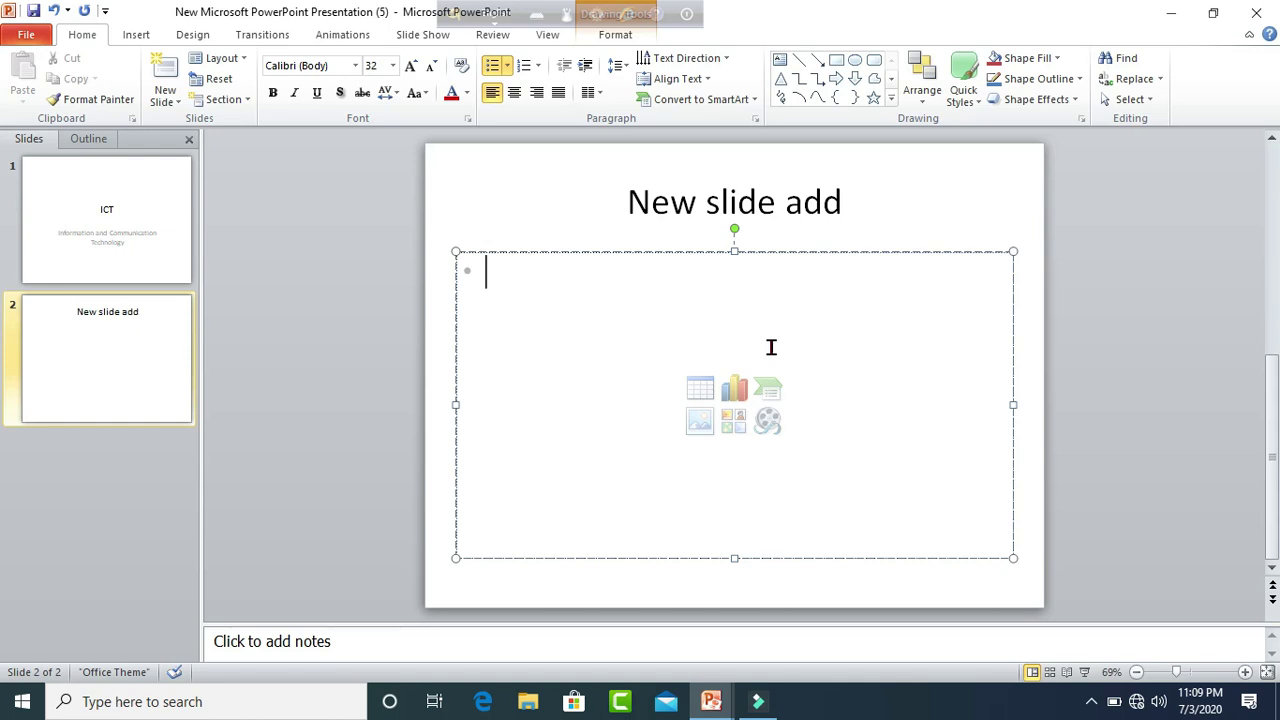
# Step: Add the bullet 'Keyboard shortcut: ctrl+M' to slide 2's content area
pyautogui.write('Ke')
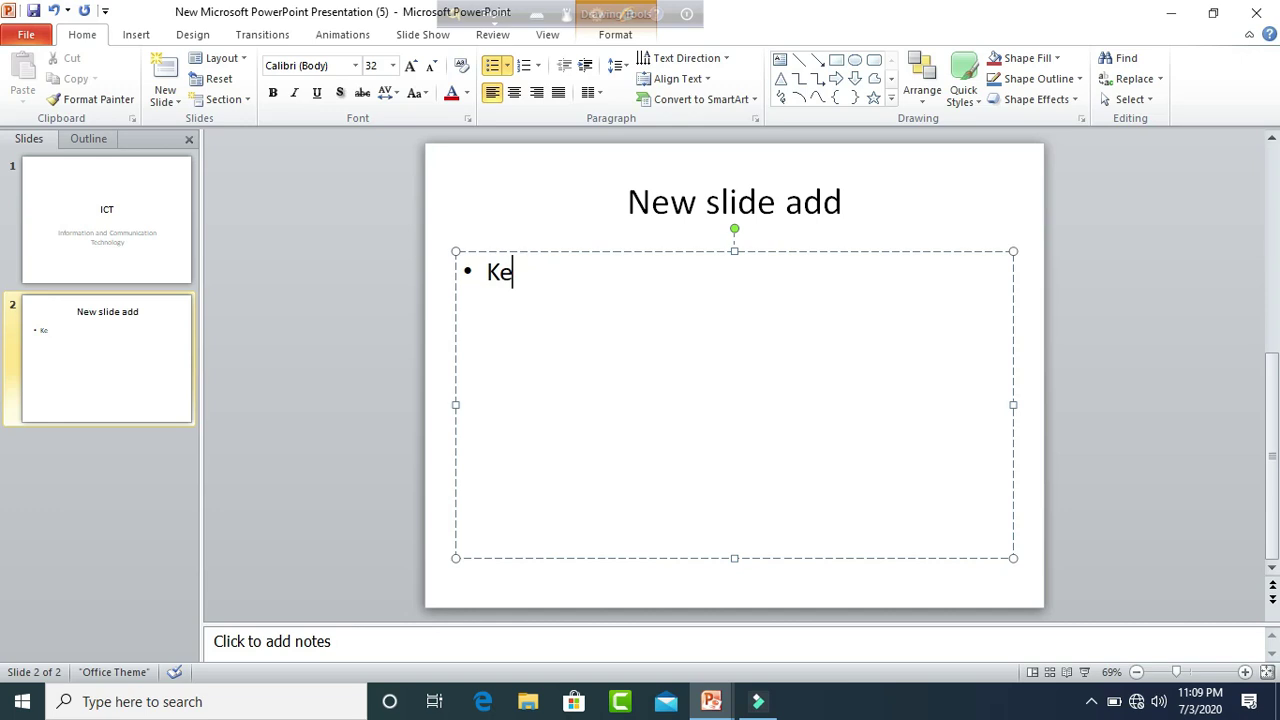
pyautogui.write('yboard')
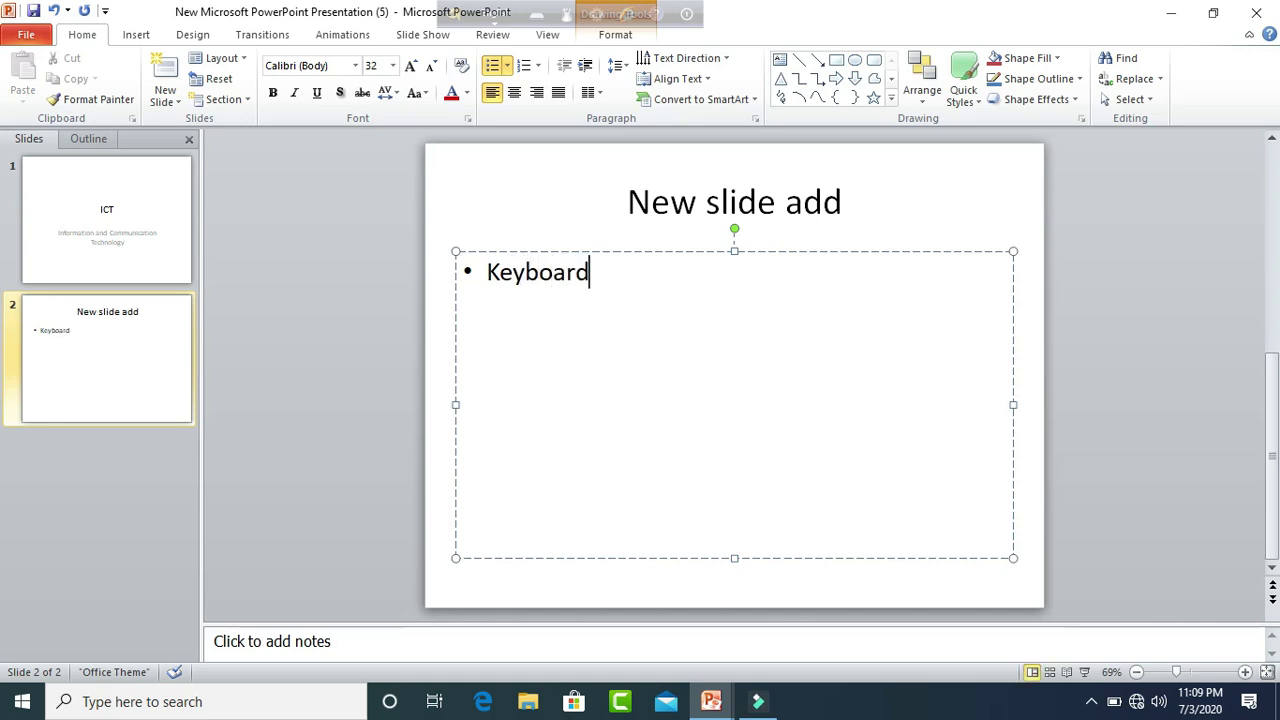
pyautogui.write(' shortcut')
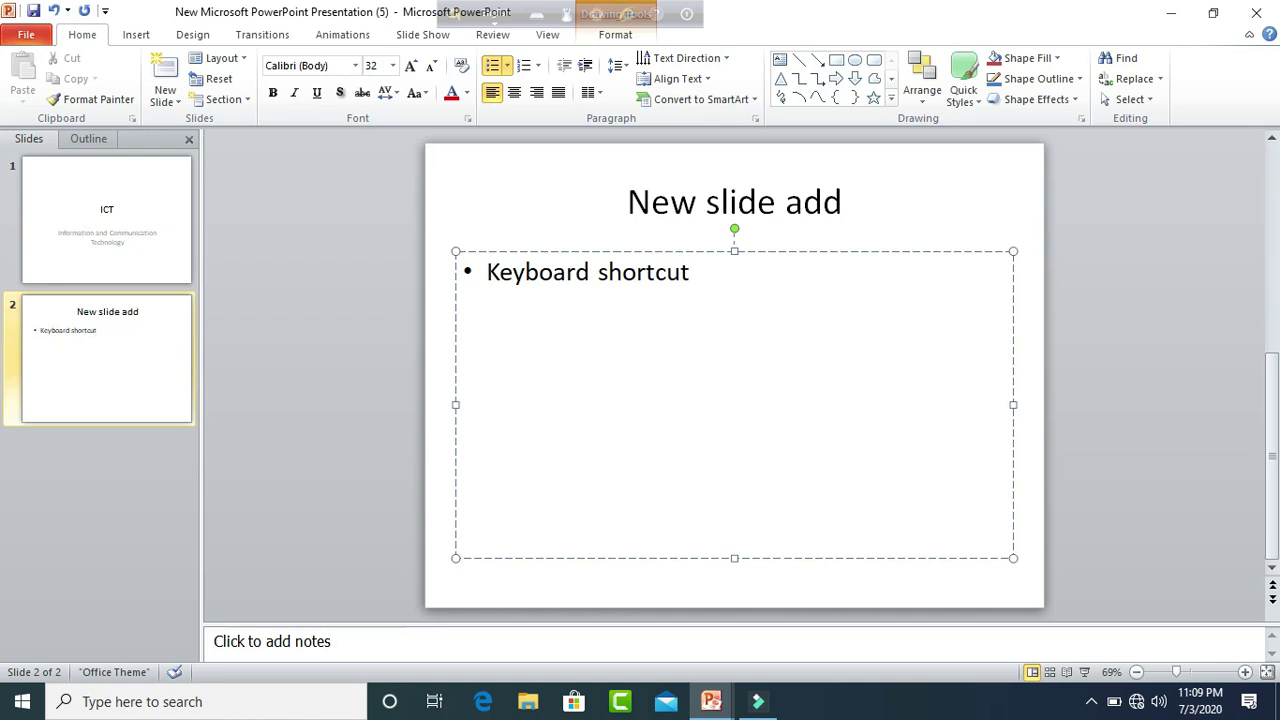
pyautogui.write(': ctrl+M')
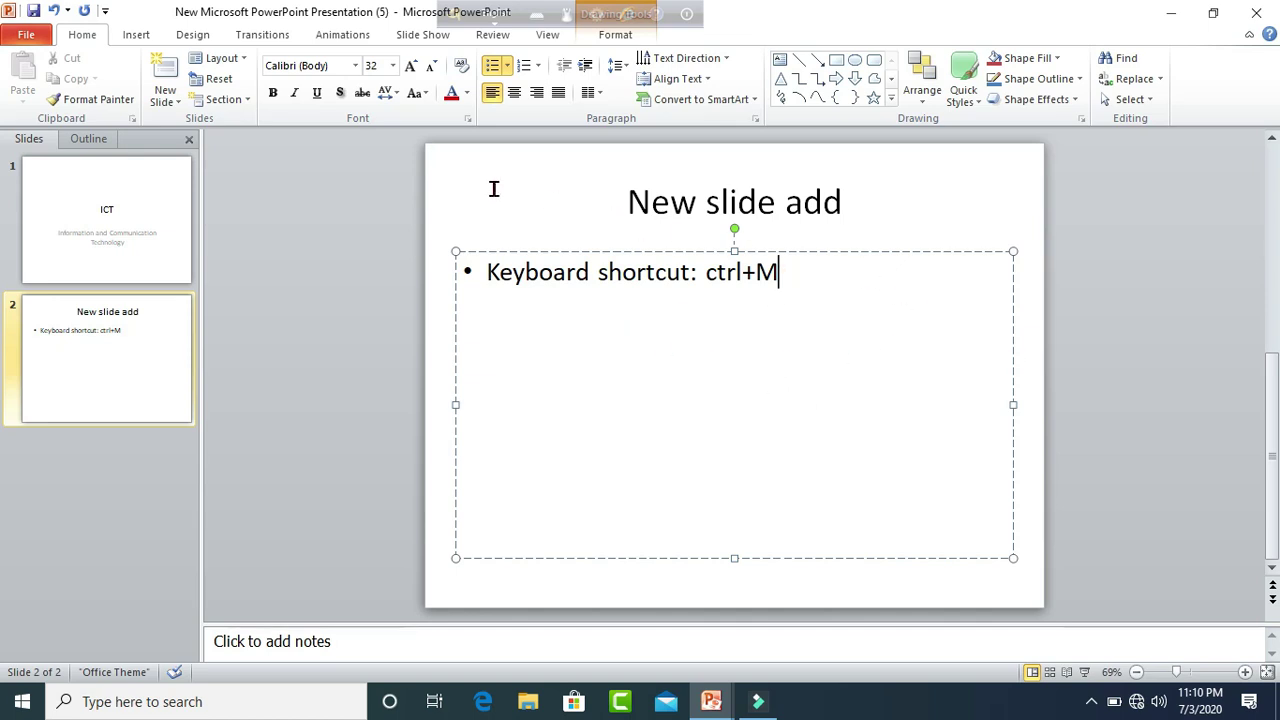
pyautogui.click(348, 200)
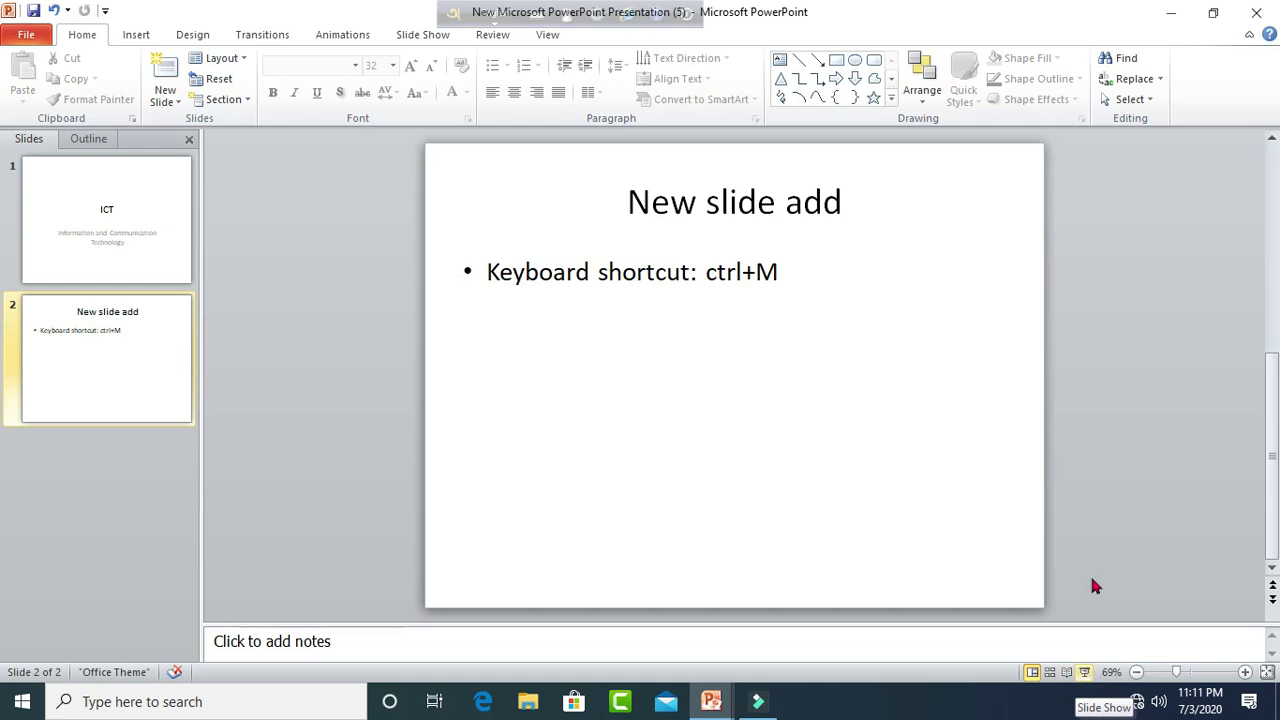
# Step: Run the slide show from slide 2, jump back to the ICT title slide, then exit
pyautogui.click(1085, 674)
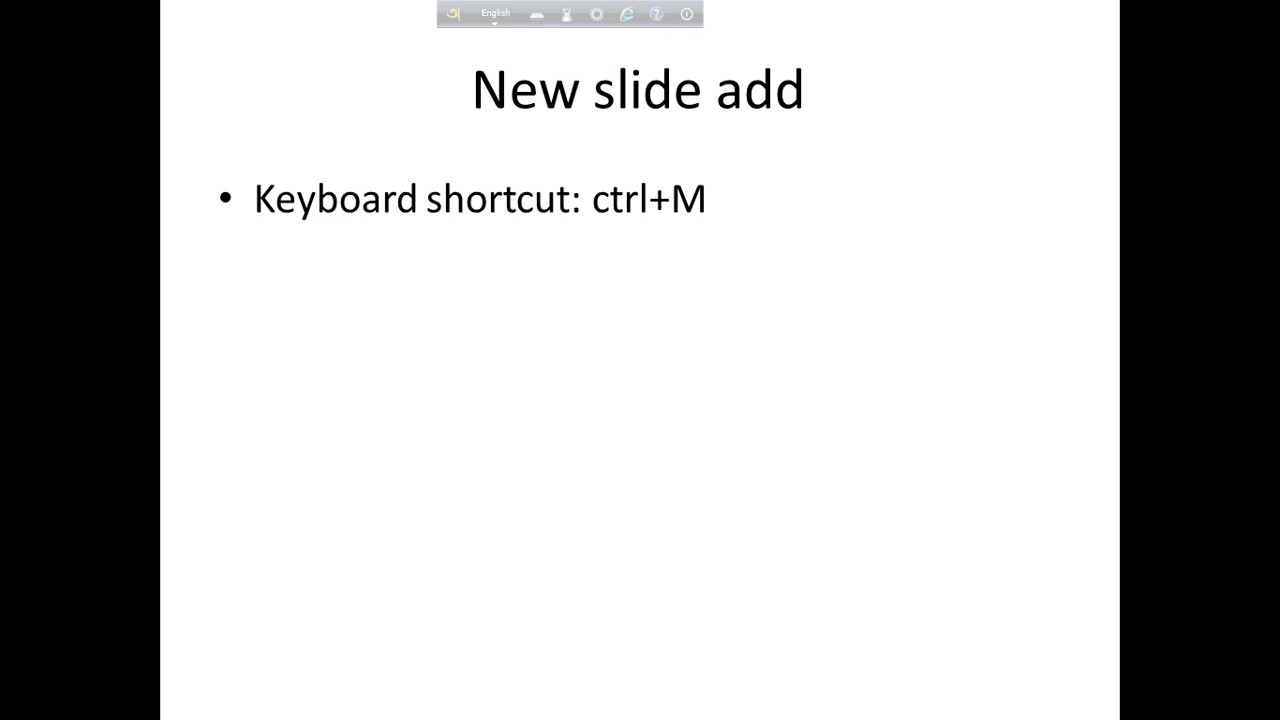
pyautogui.press('Right')
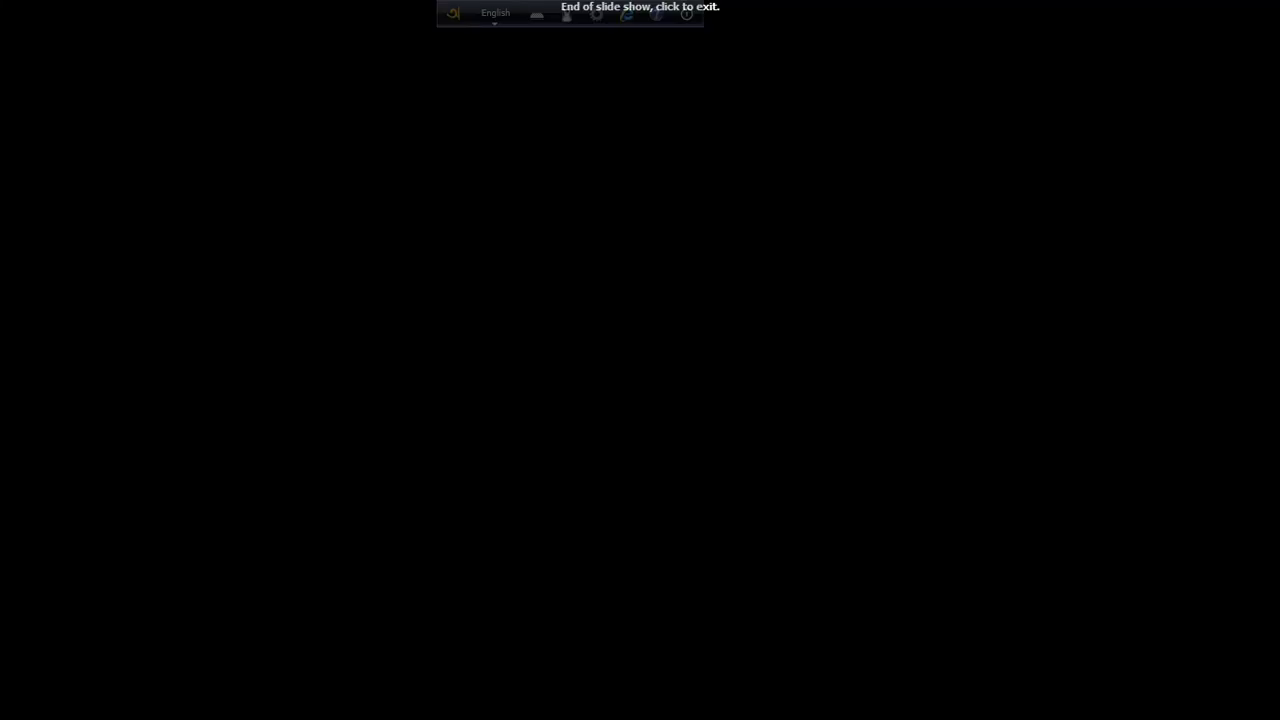
pyautogui.press('Left')
pyautogui.press('Home')
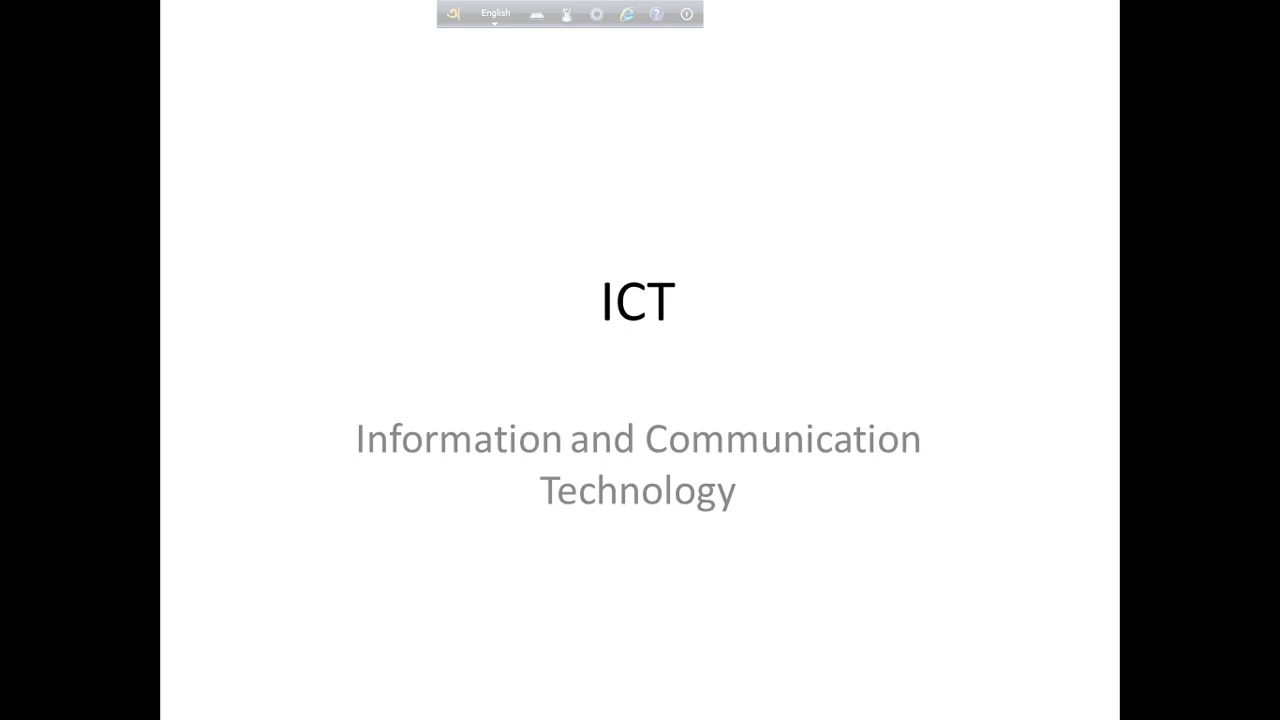
pyautogui.press('Escape')
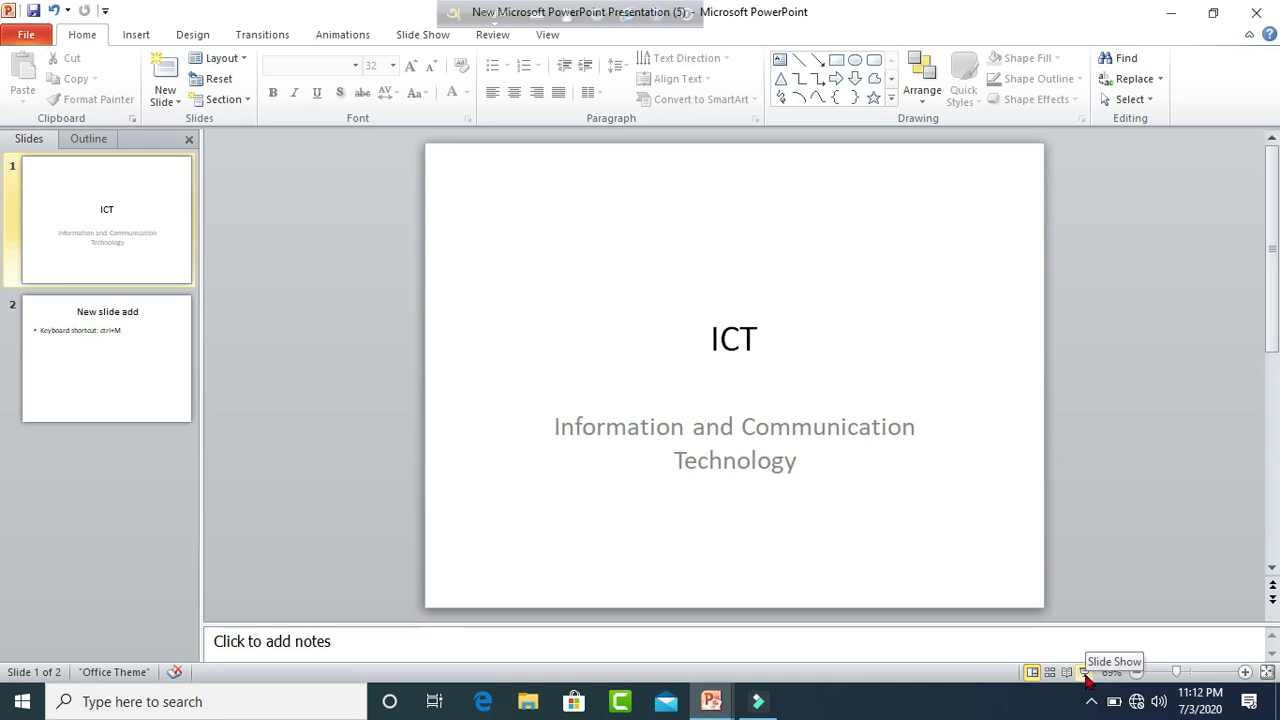
pyautogui.click(1085, 673)
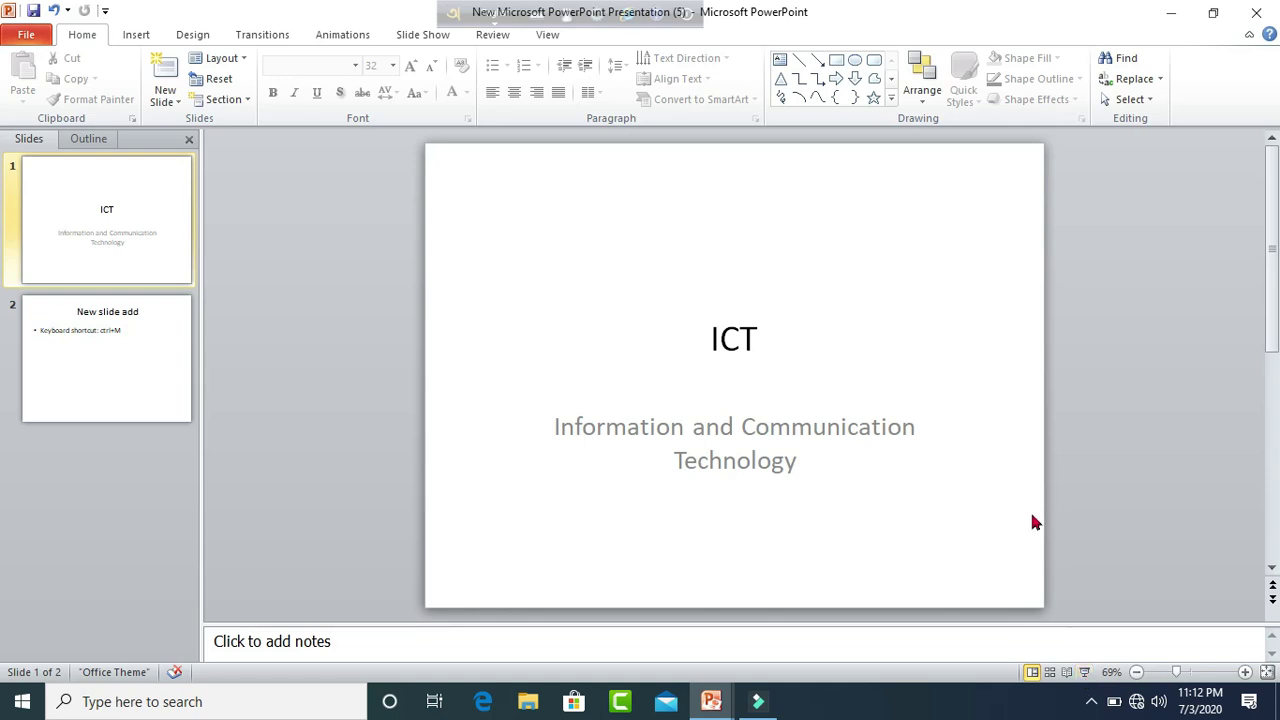
pyautogui.click(77, 212)
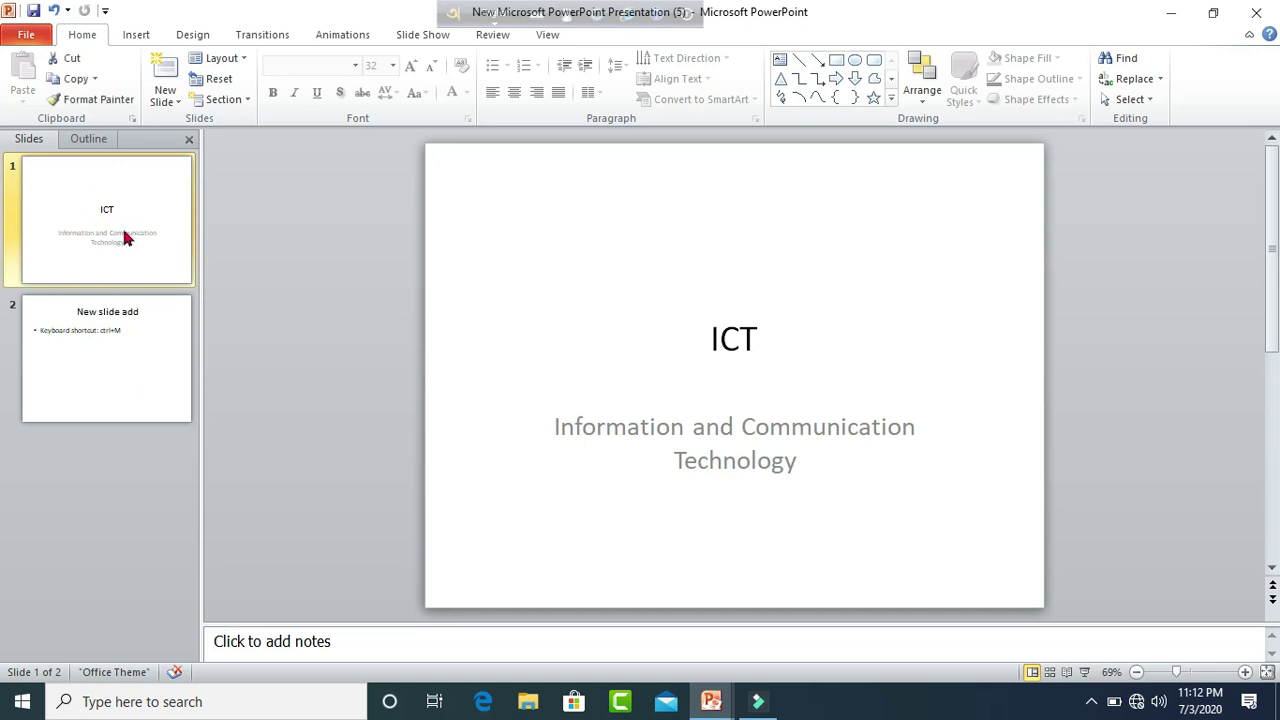
pyautogui.click(714, 380)
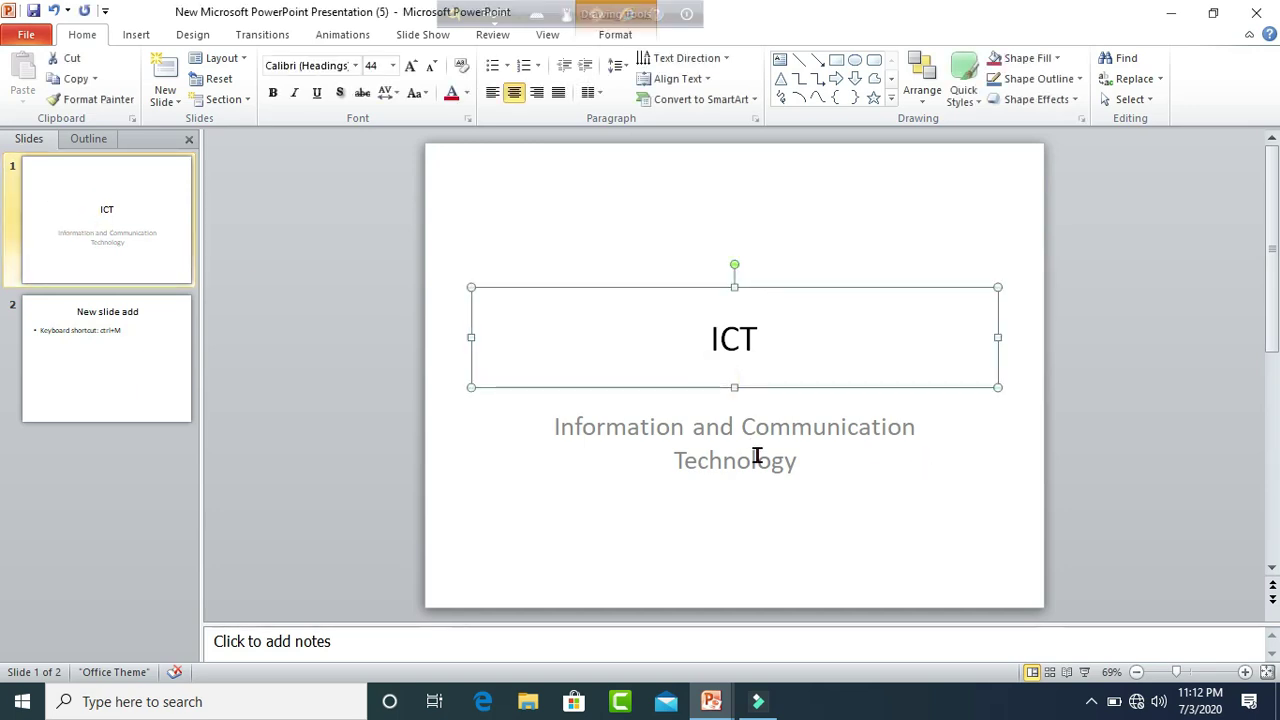
pyautogui.click(754, 446)
pyautogui.click(518, 208)
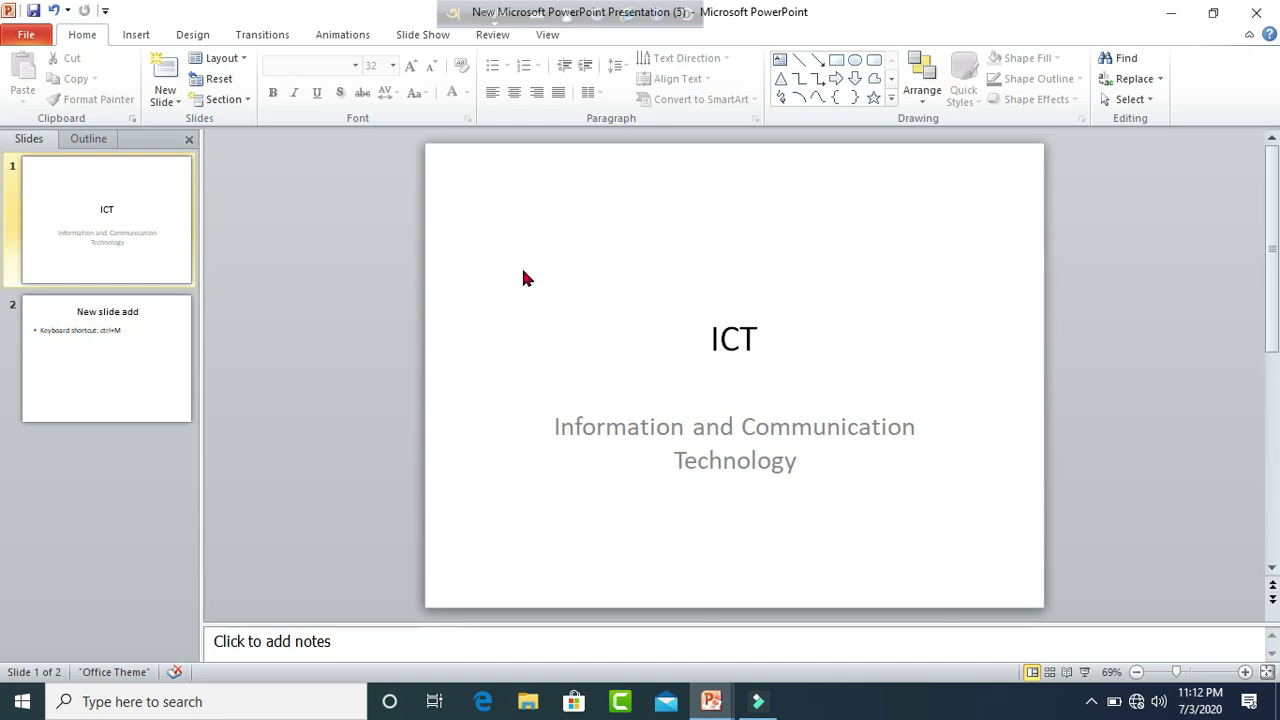
# Step: Preview the Apex, Austin, BlackTie, Civic, Composite and Concourse themes on both slides
pyautogui.click(203, 38)
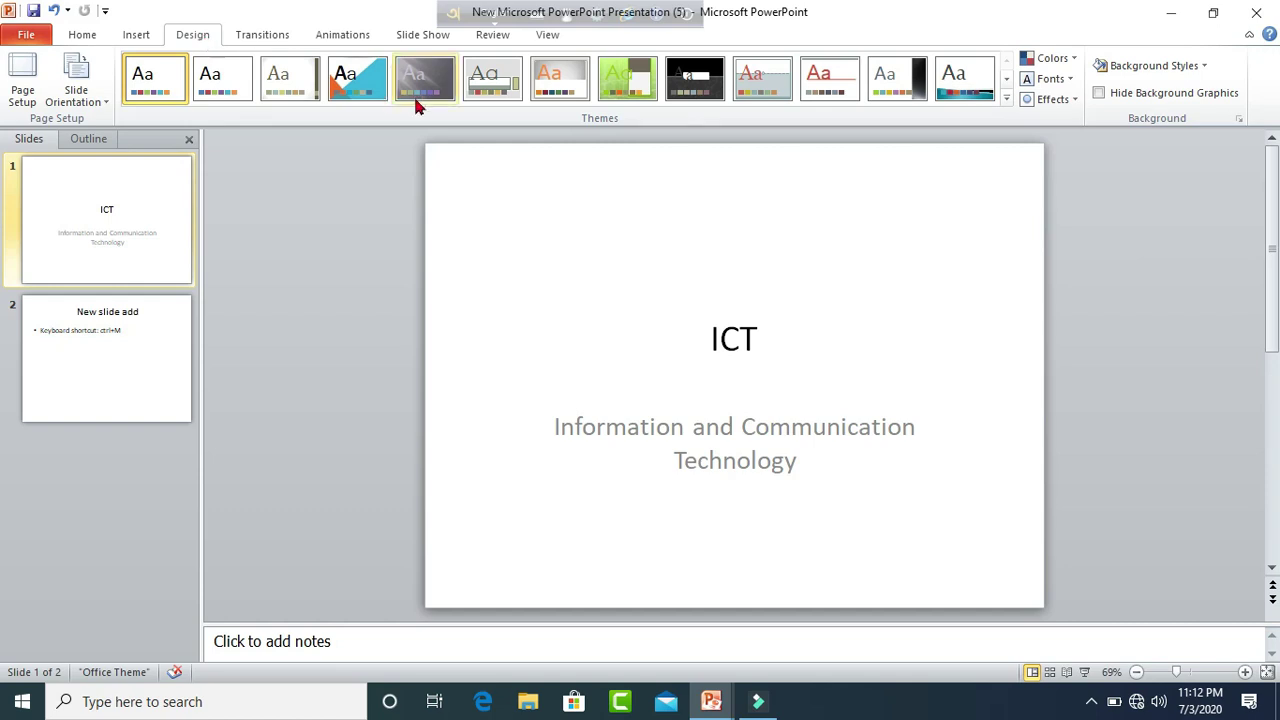
pyautogui.click(162, 80)
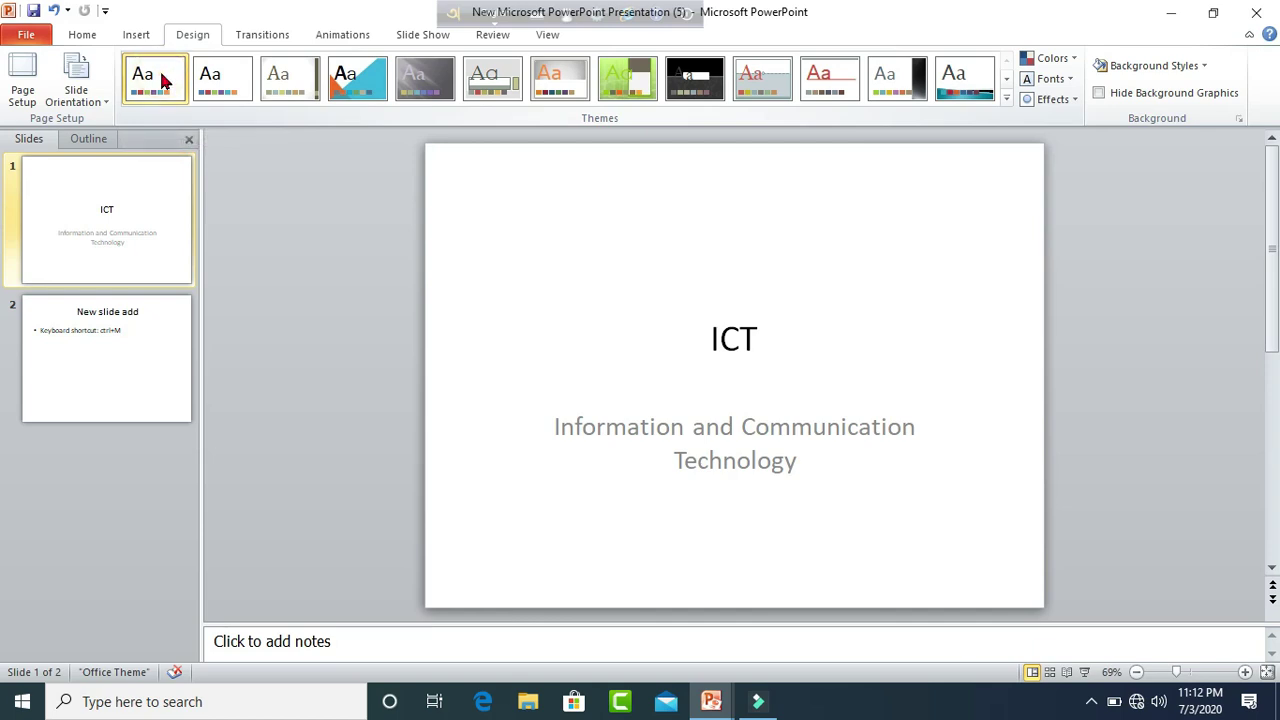
pyautogui.click(228, 86)
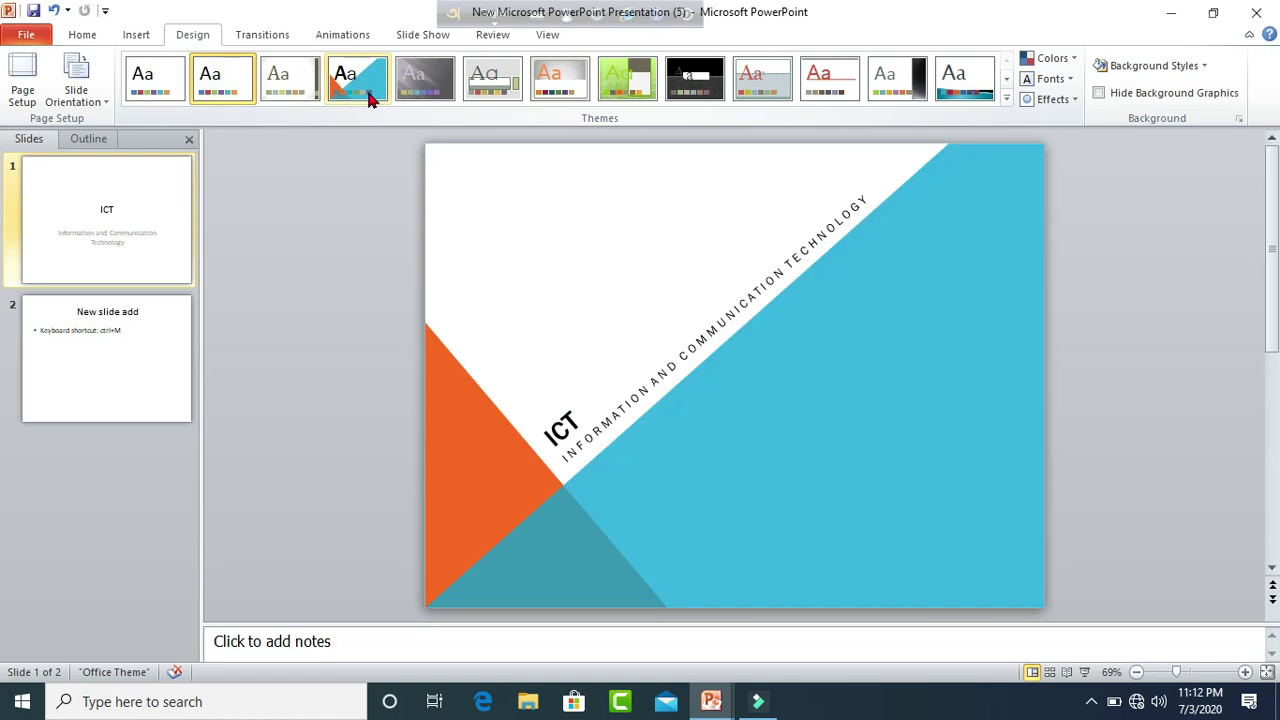
pyautogui.click(418, 95)
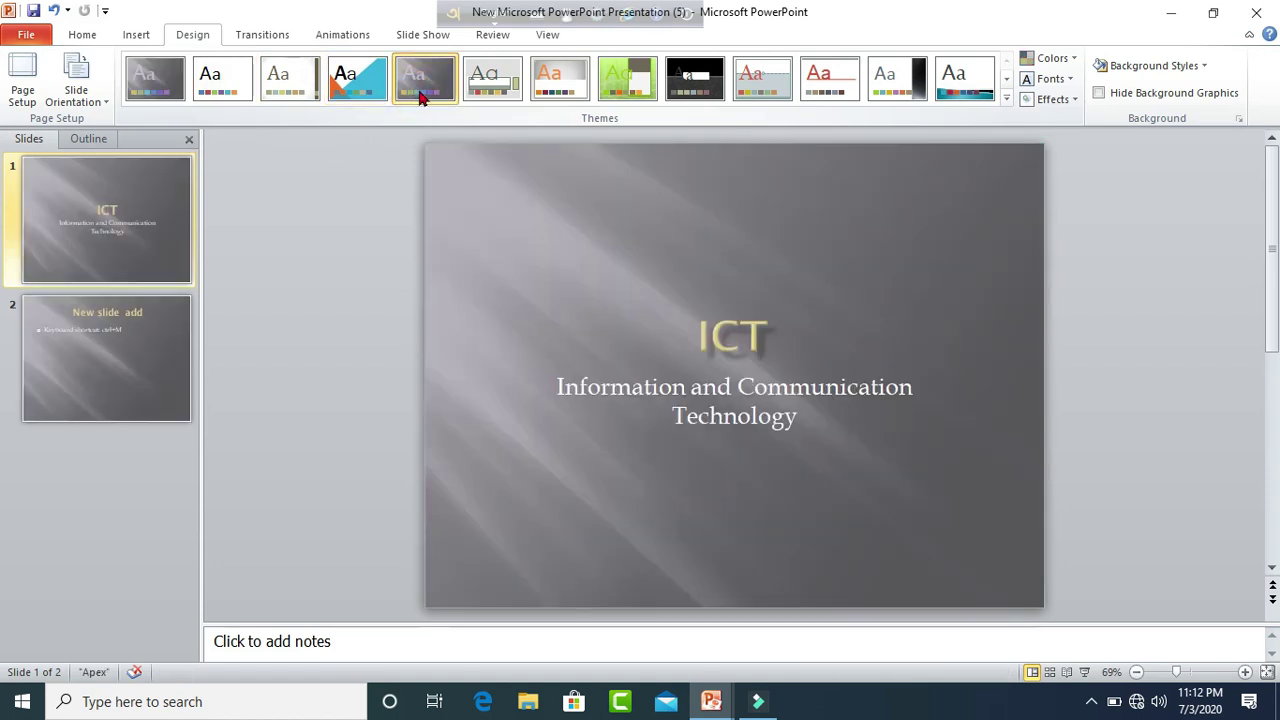
pyautogui.click(560, 91)
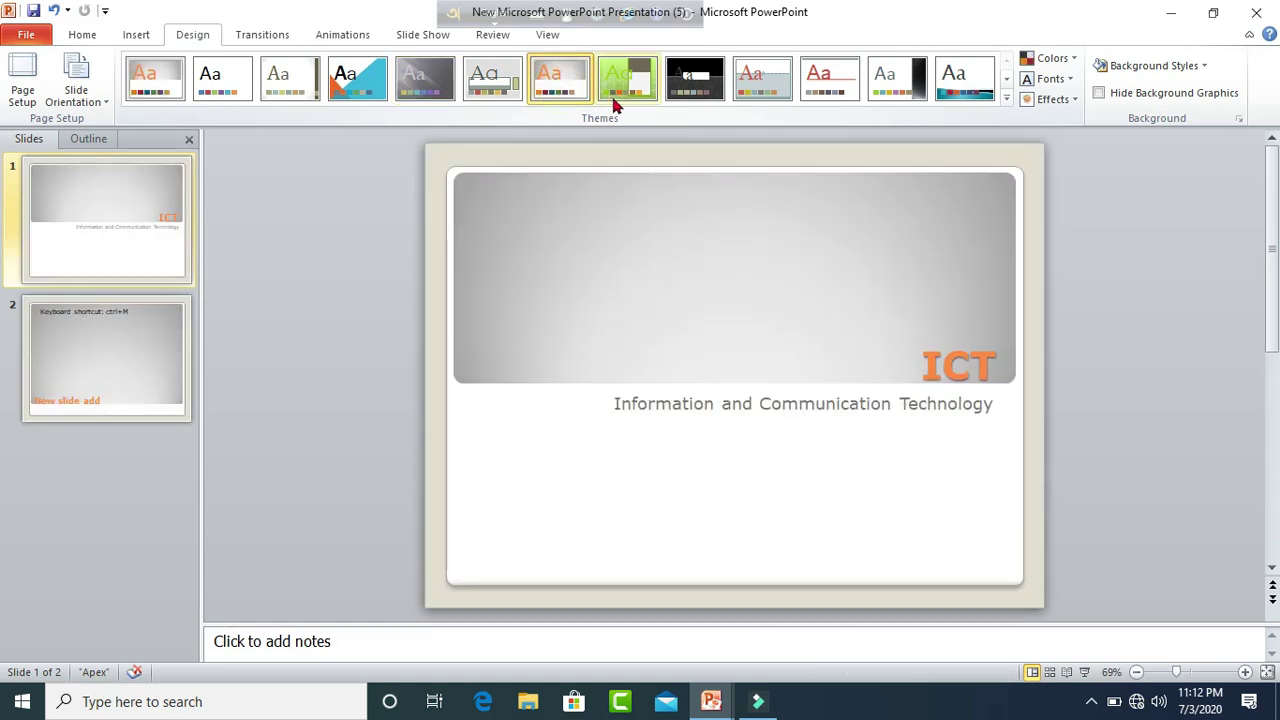
pyautogui.click(628, 93)
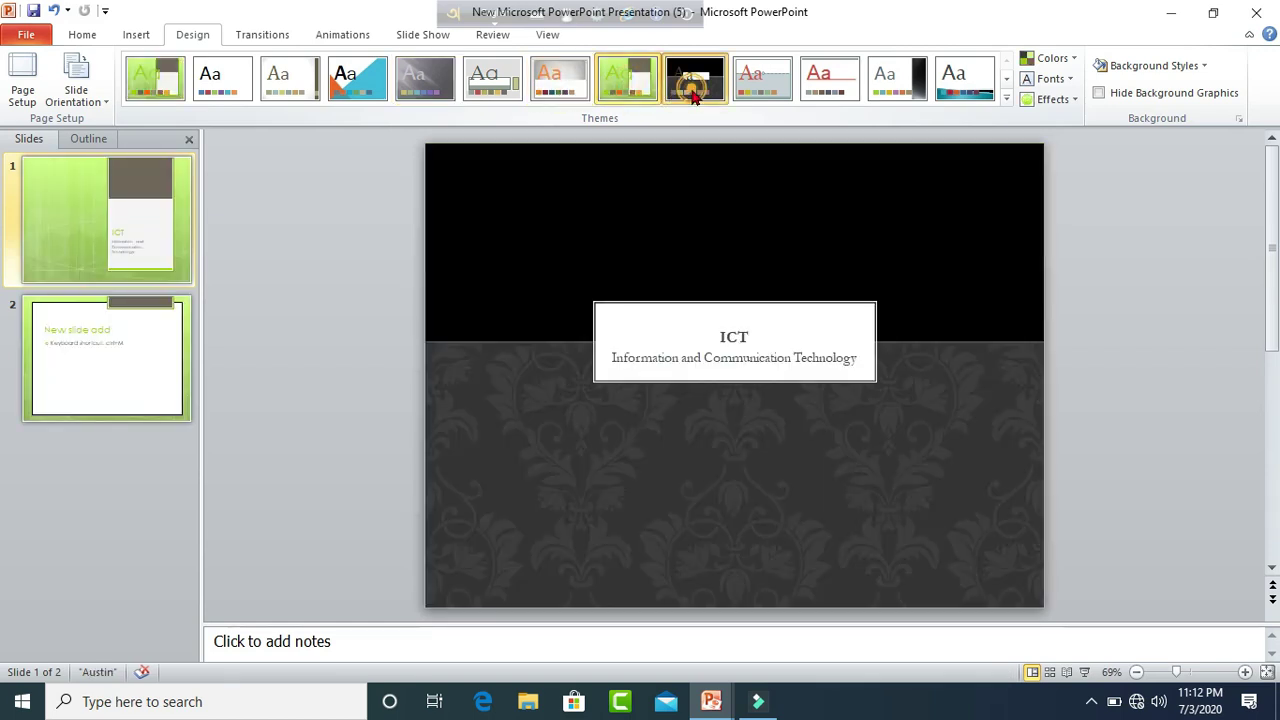
pyautogui.click(688, 96)
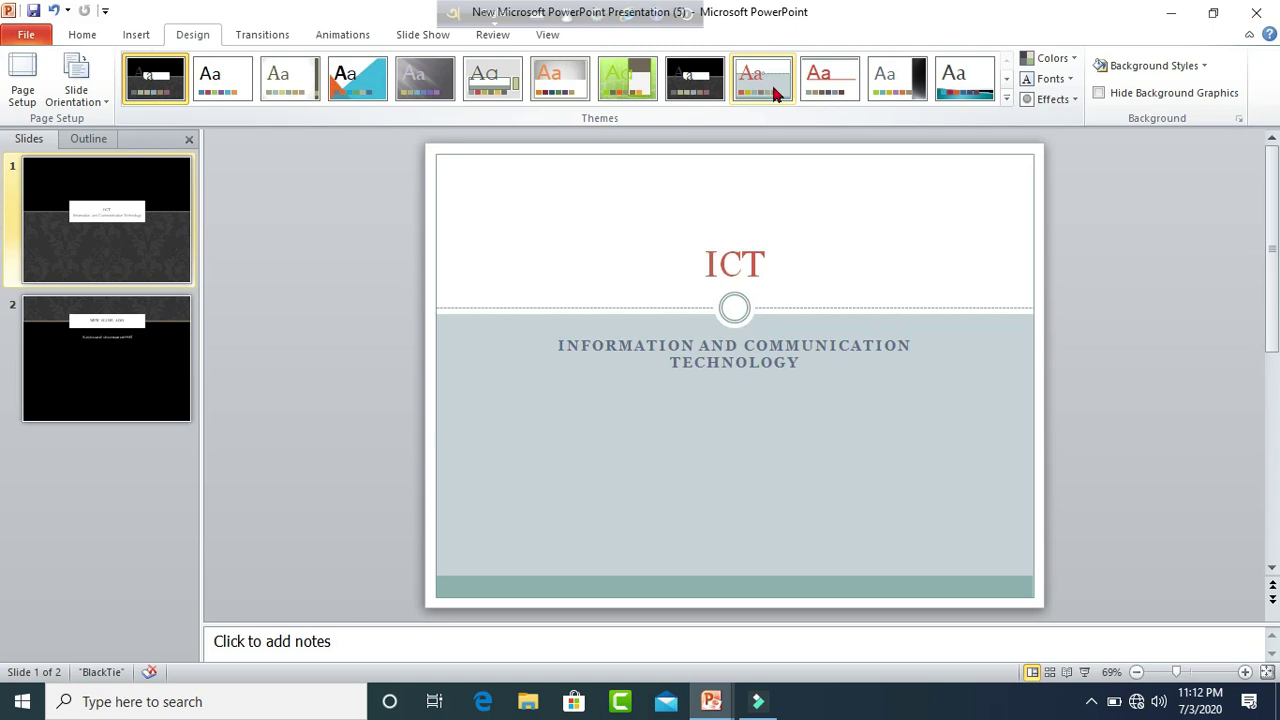
pyautogui.click(776, 93)
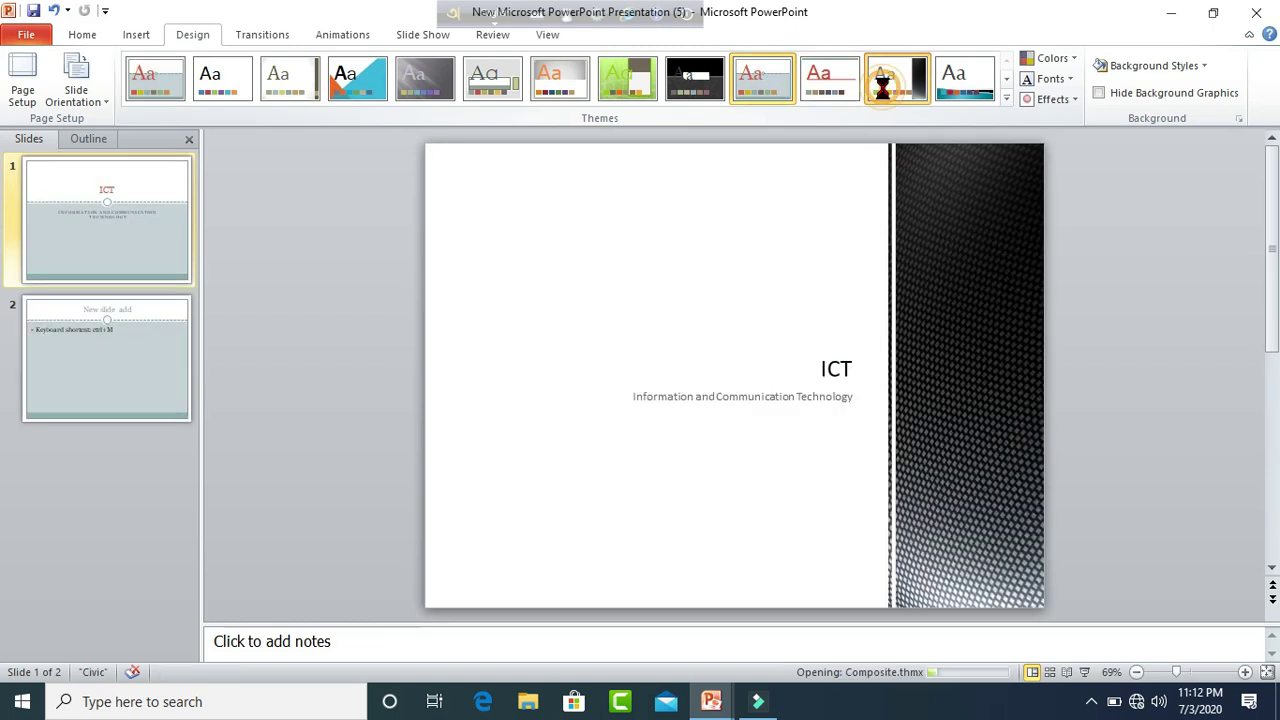
pyautogui.click(882, 88)
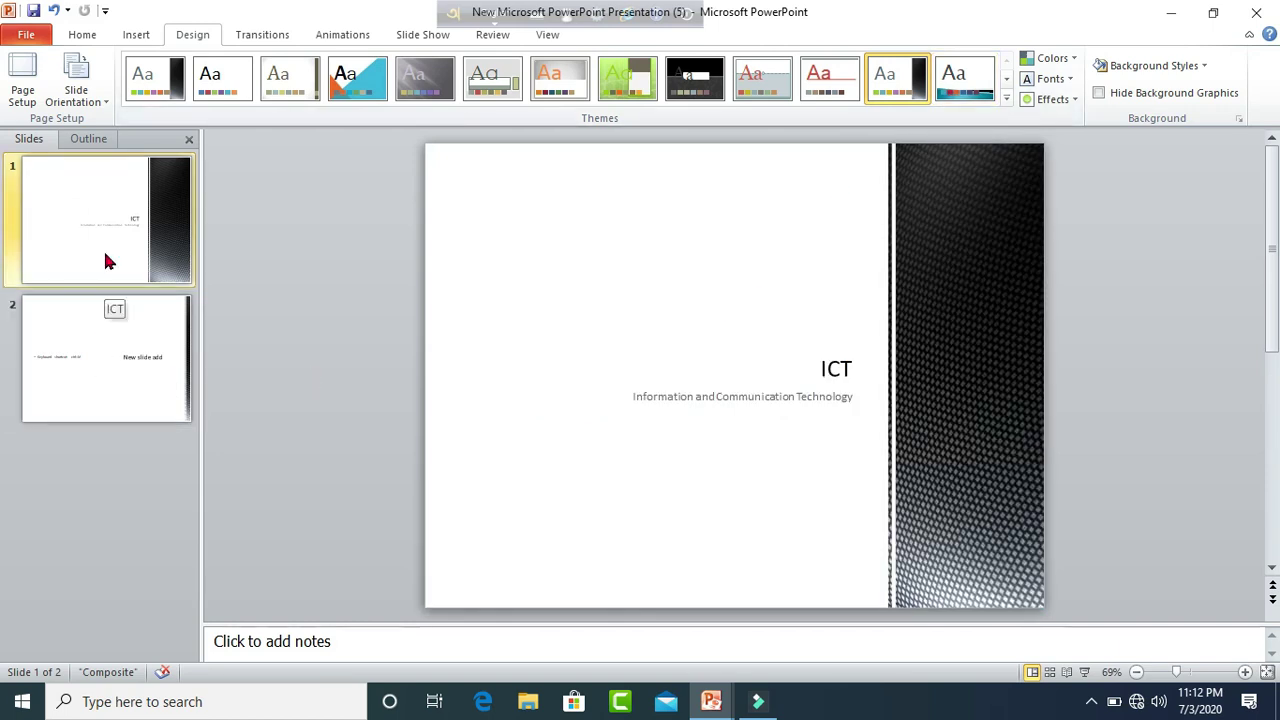
pyautogui.click(960, 87)
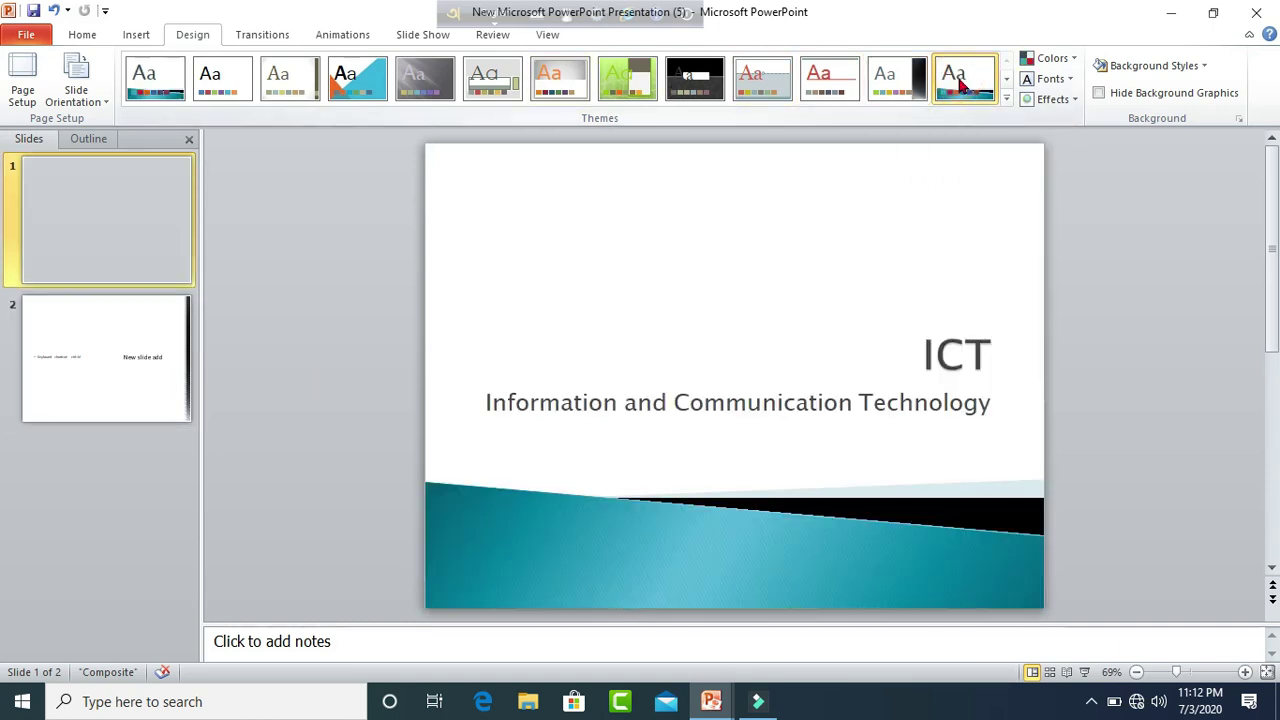
# Step: Check both slides, try Adjacency, then restore the plain Office Theme
pyautogui.click(137, 346)
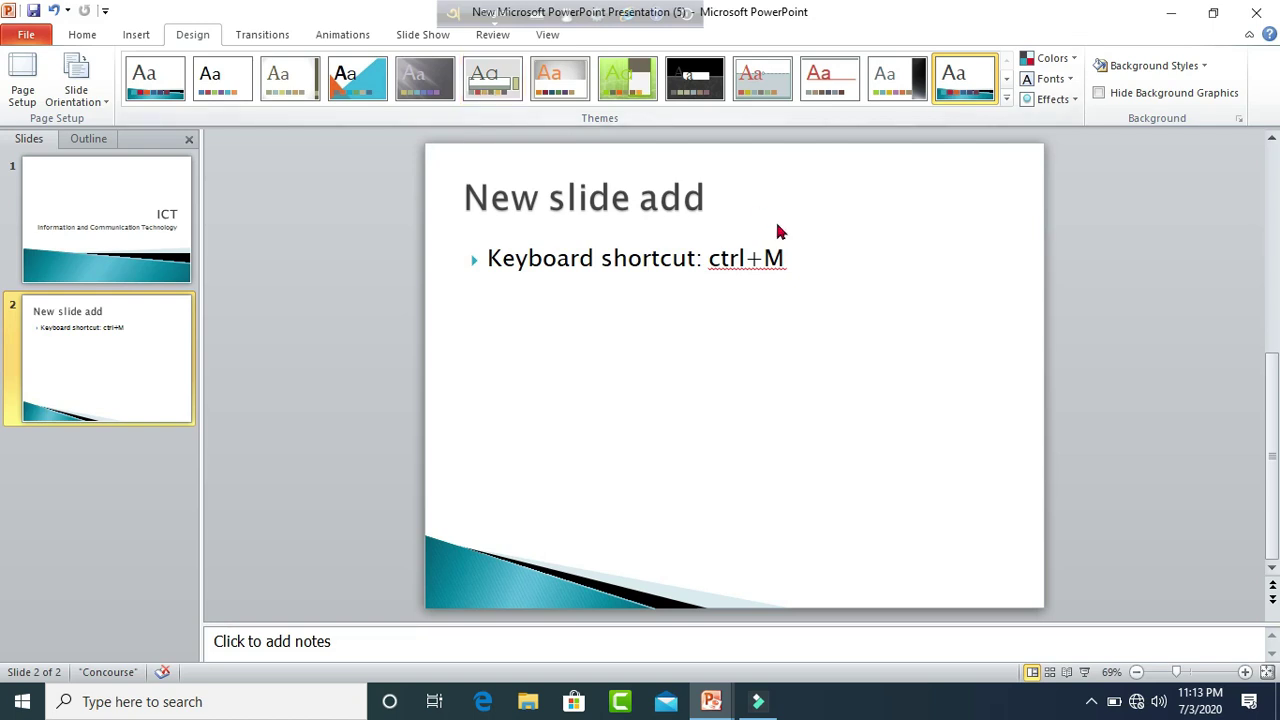
pyautogui.click(117, 192)
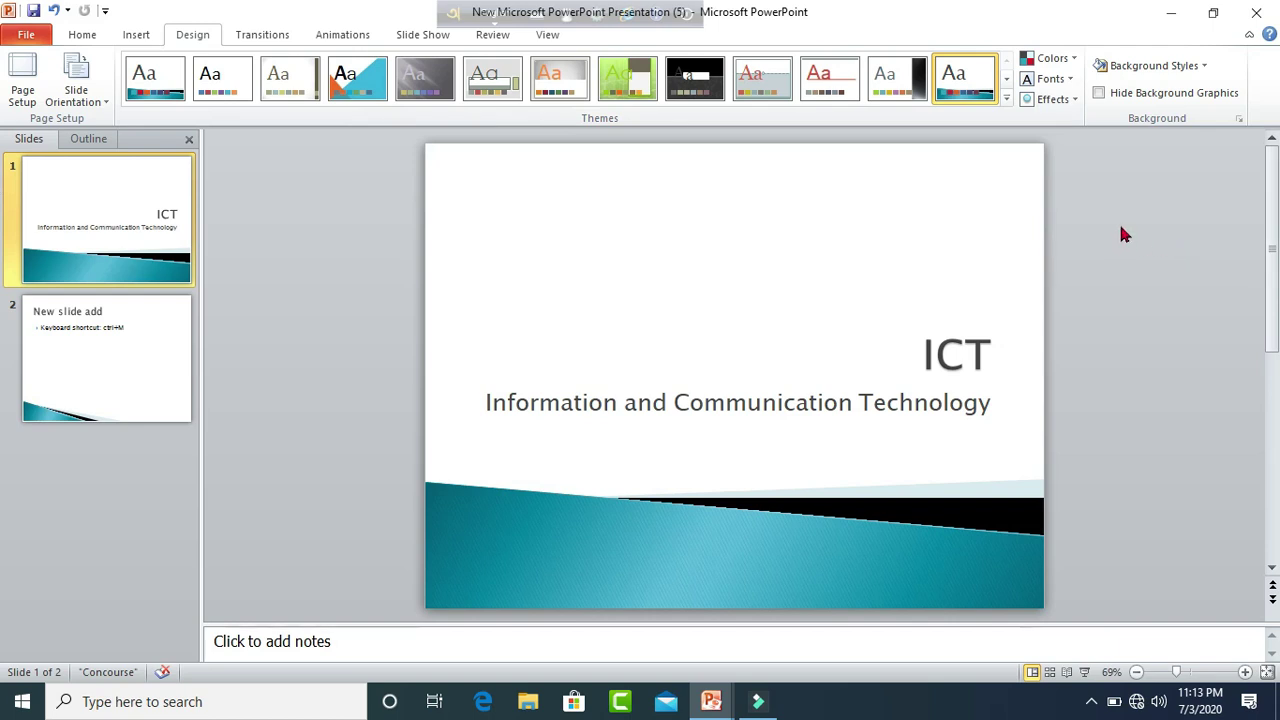
pyautogui.click(264, 75)
pyautogui.click(145, 78)
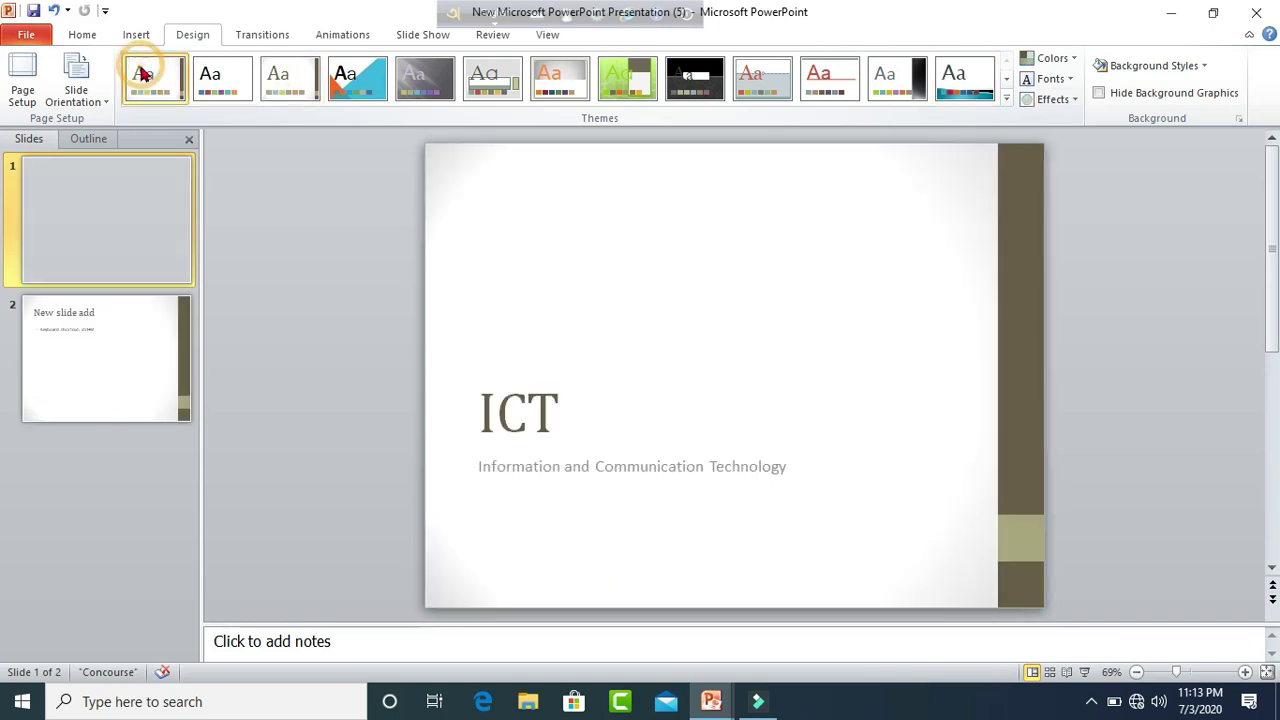
pyautogui.click(220, 80)
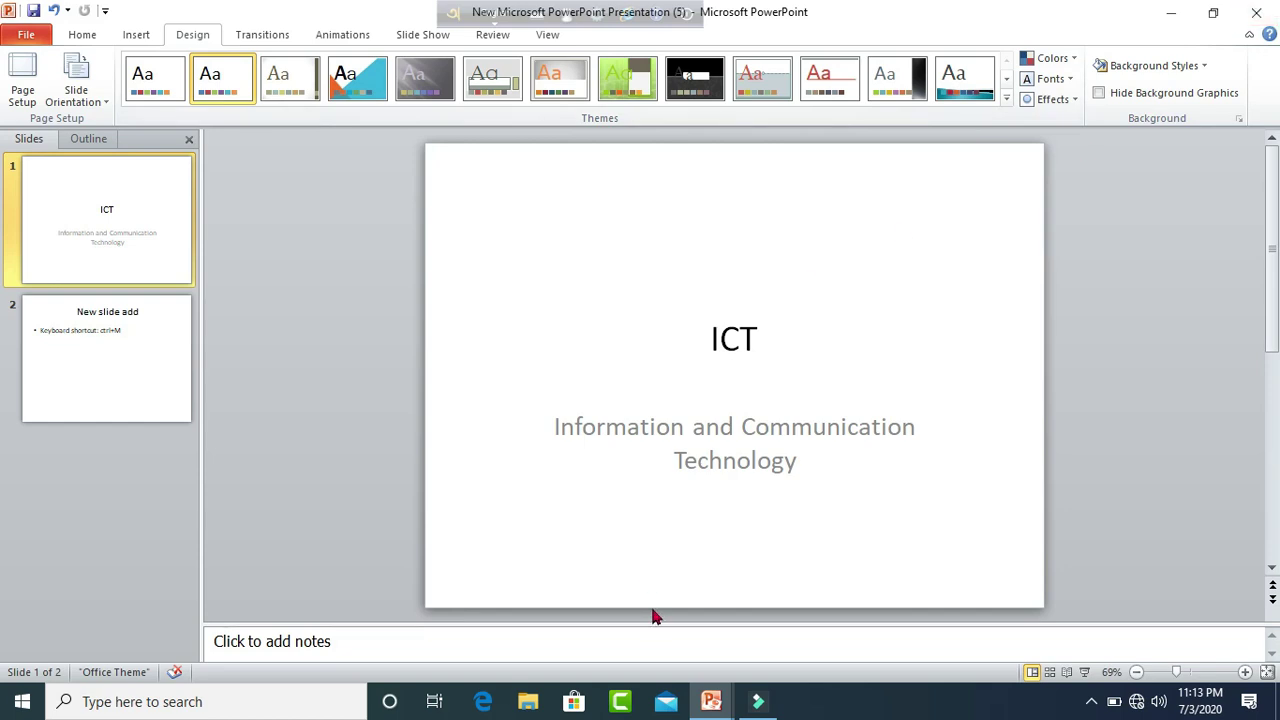
# Step: Select the ICT title text on slide 1 and set it to 60 point
pyautogui.click(733, 342)
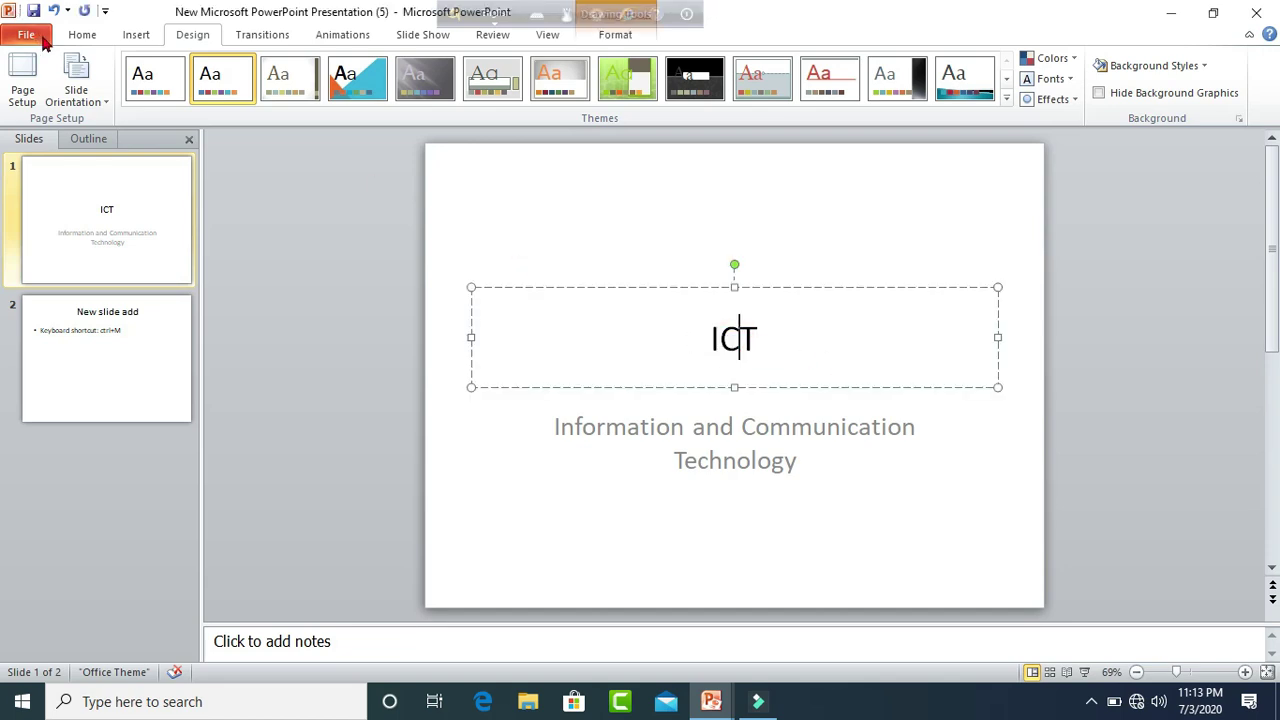
pyautogui.click(72, 40)
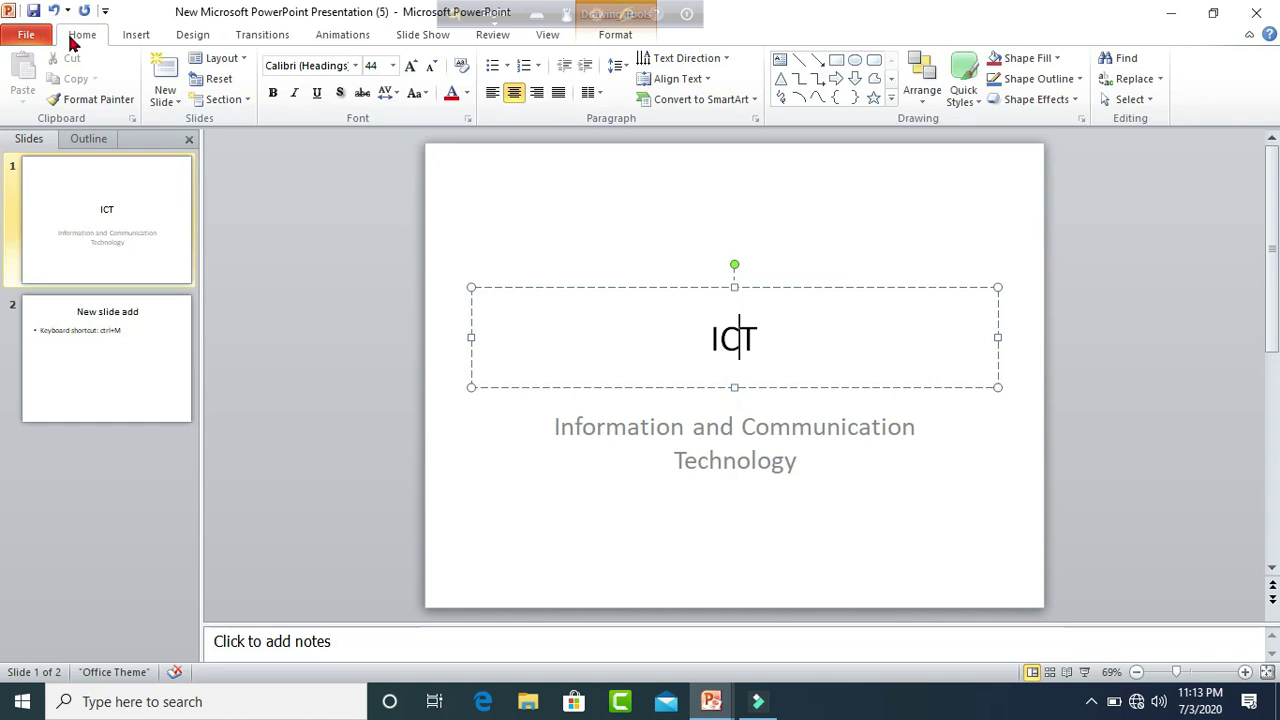
pyautogui.click(82, 40)
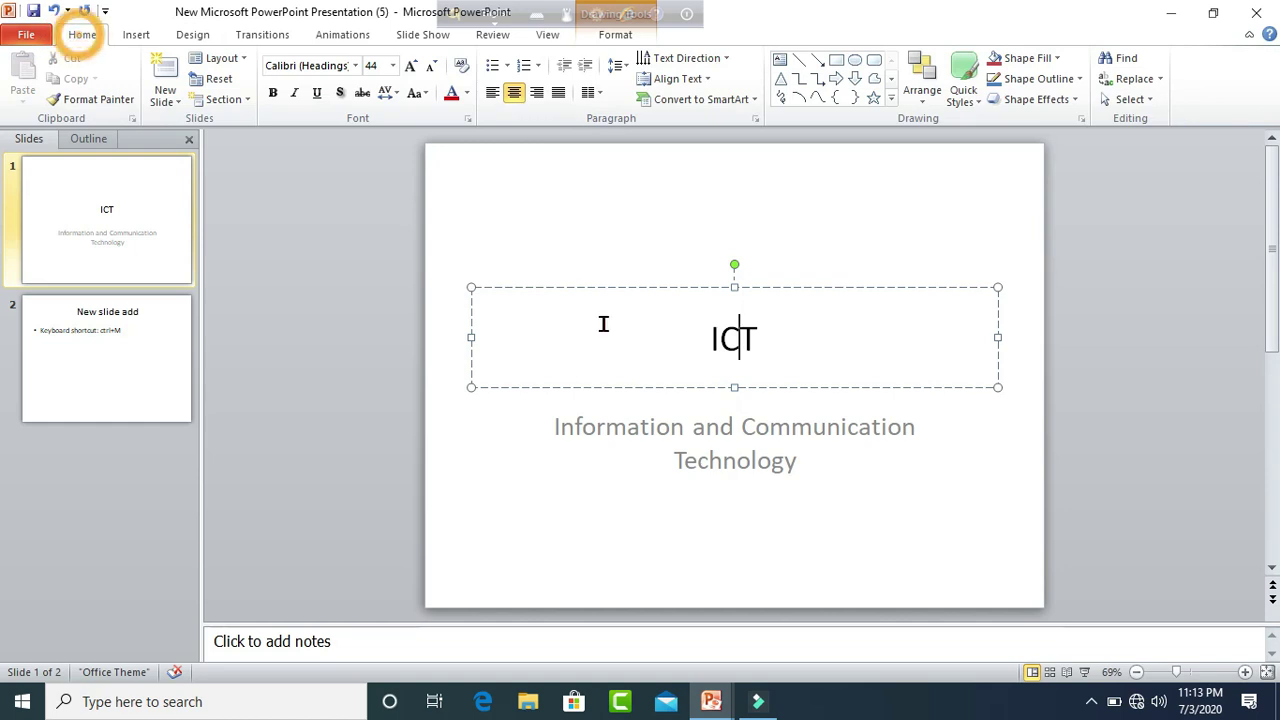
pyautogui.click(690, 342)
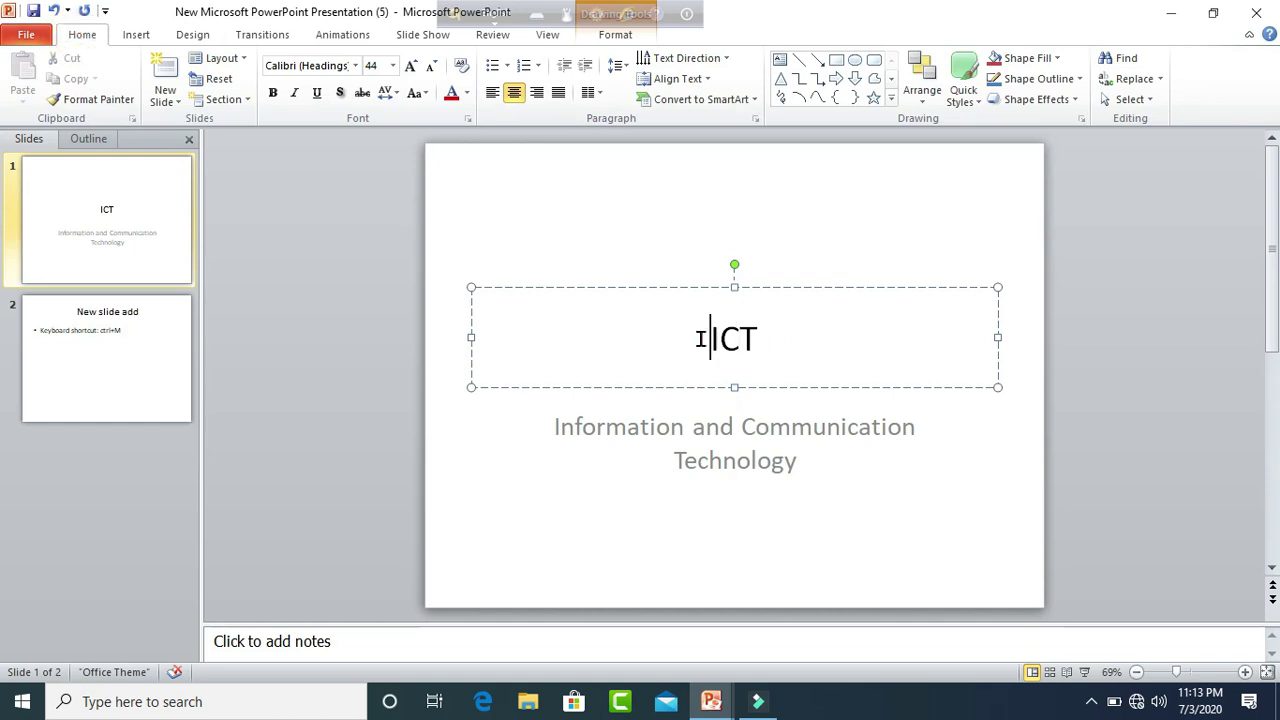
pyautogui.moveTo(695, 338); pyautogui.dragTo(769, 337)
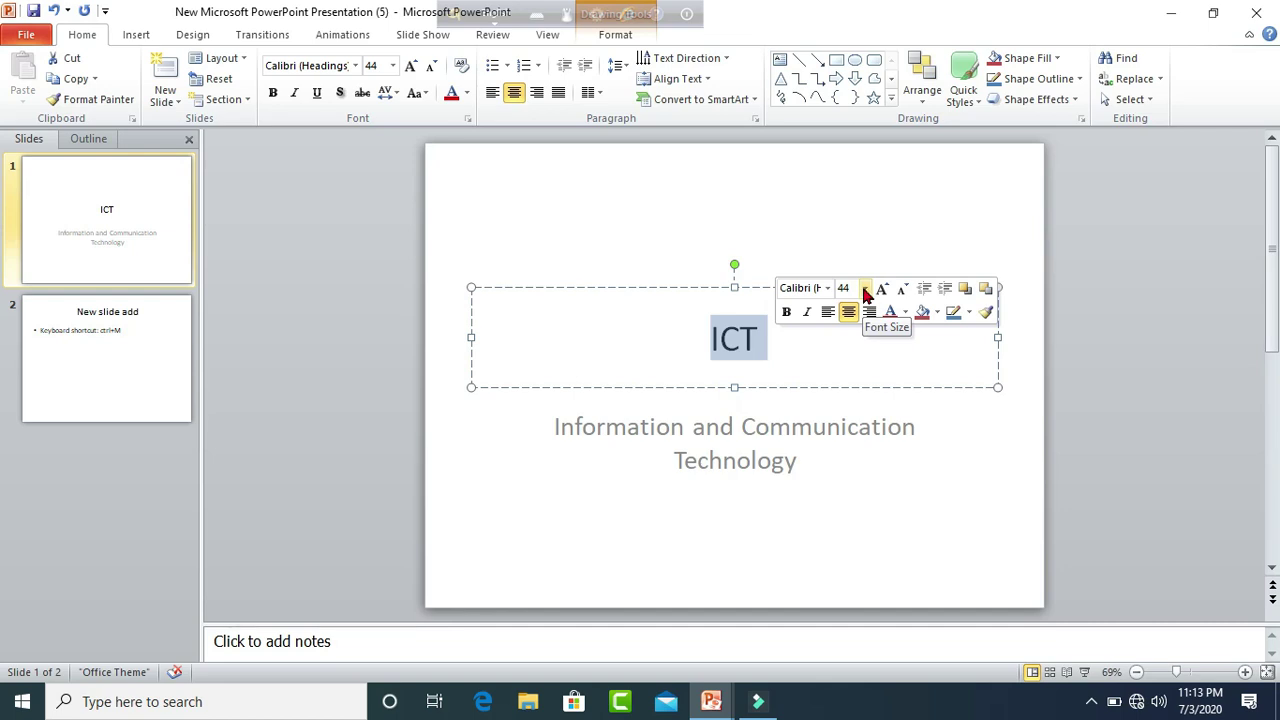
pyautogui.click(865, 290)
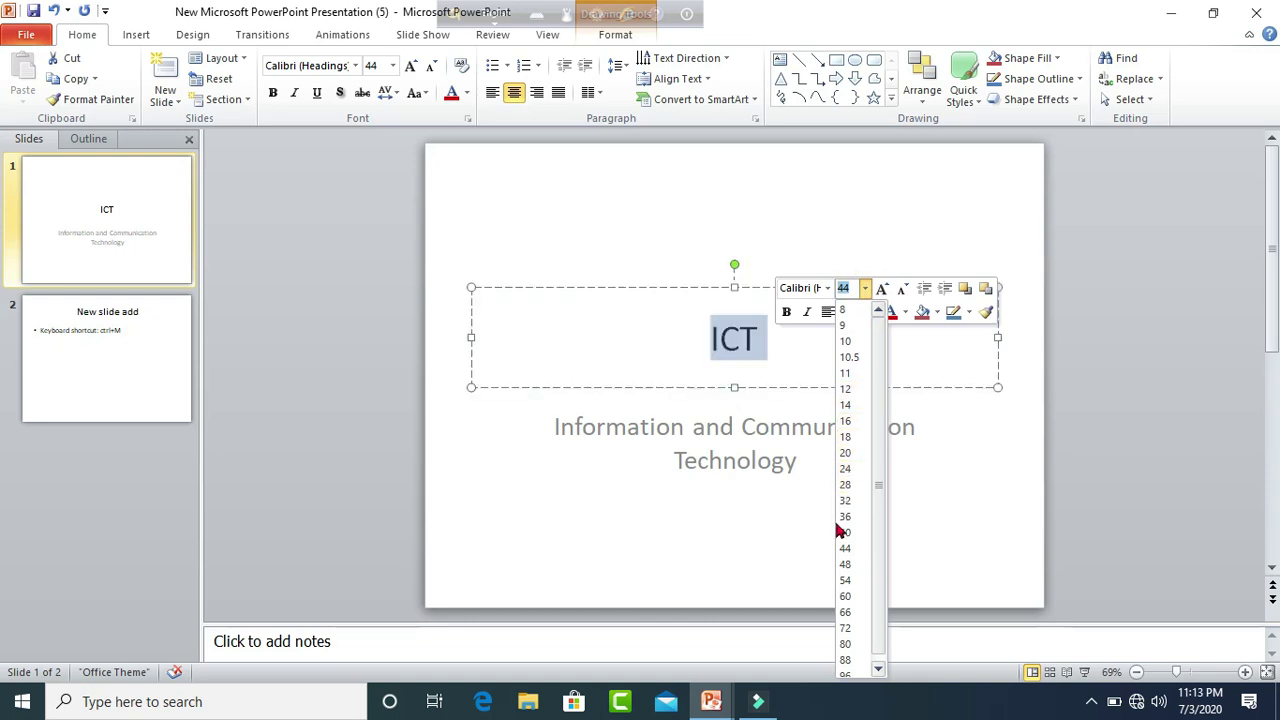
pyautogui.click(845, 597)
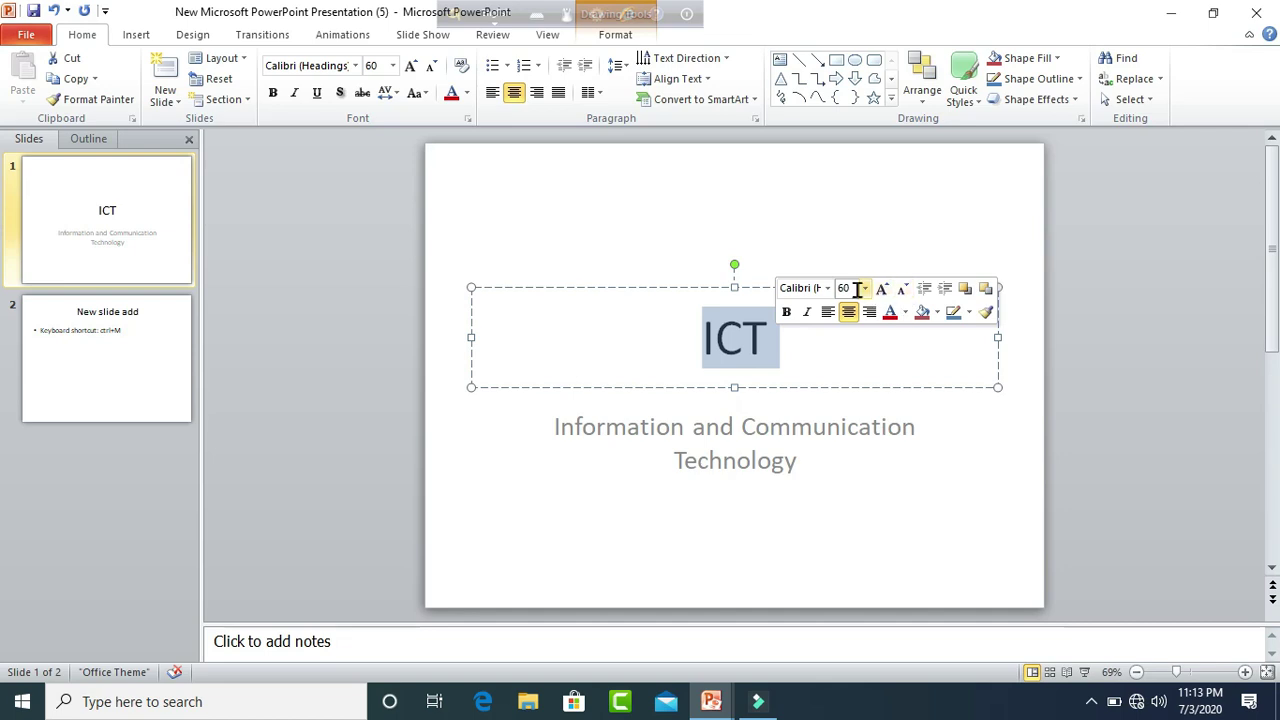
# Step: Make the ICT title bold and set its font to Times New Roman
pyautogui.click(787, 313)
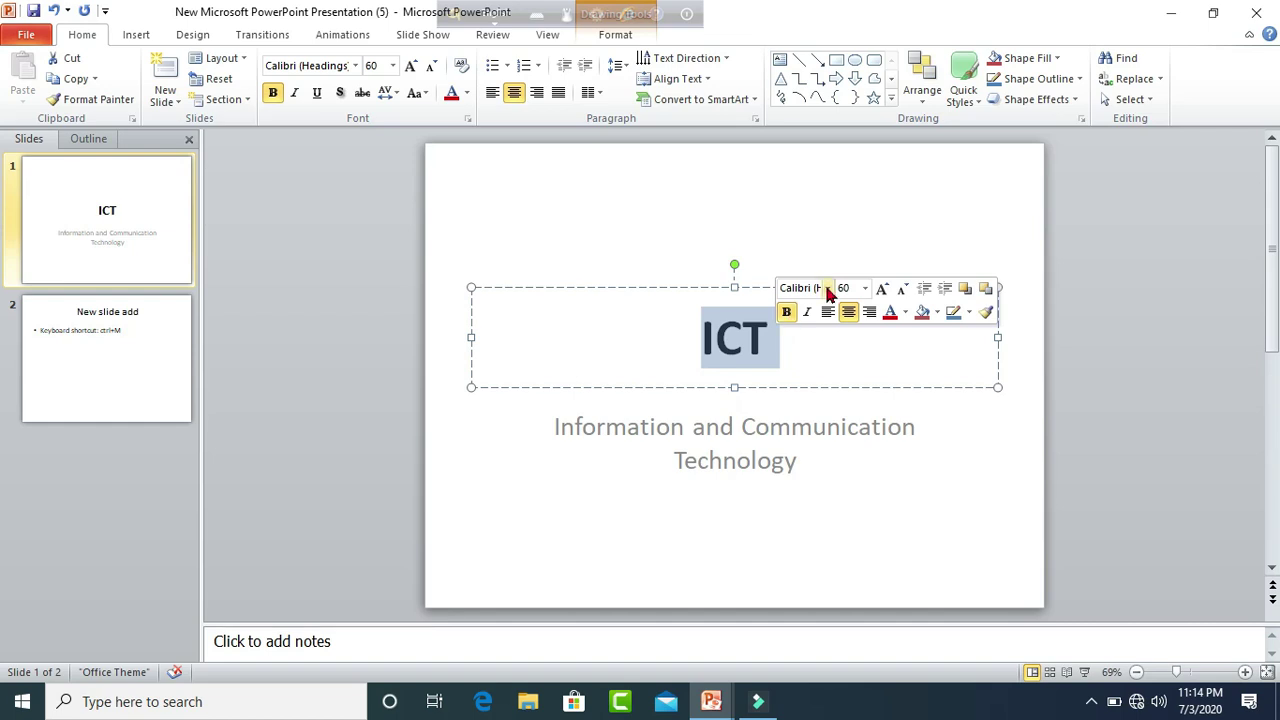
pyautogui.click(827, 289)
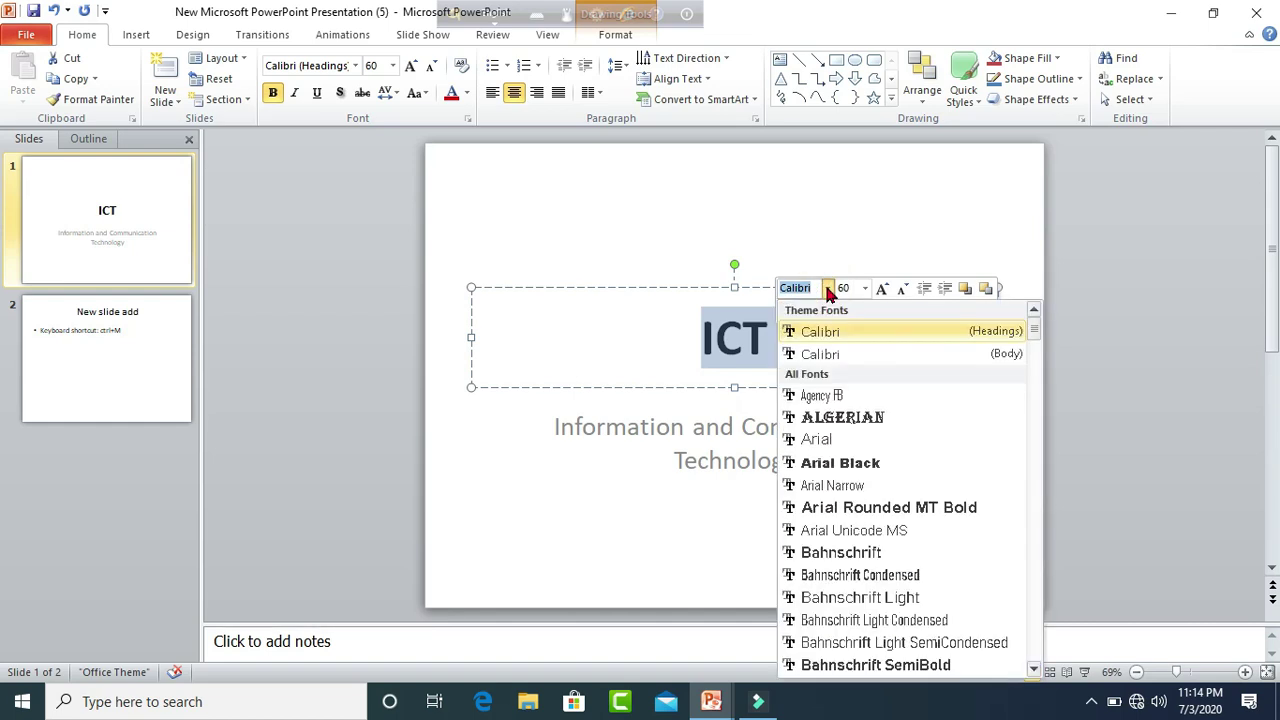
pyautogui.write('T')
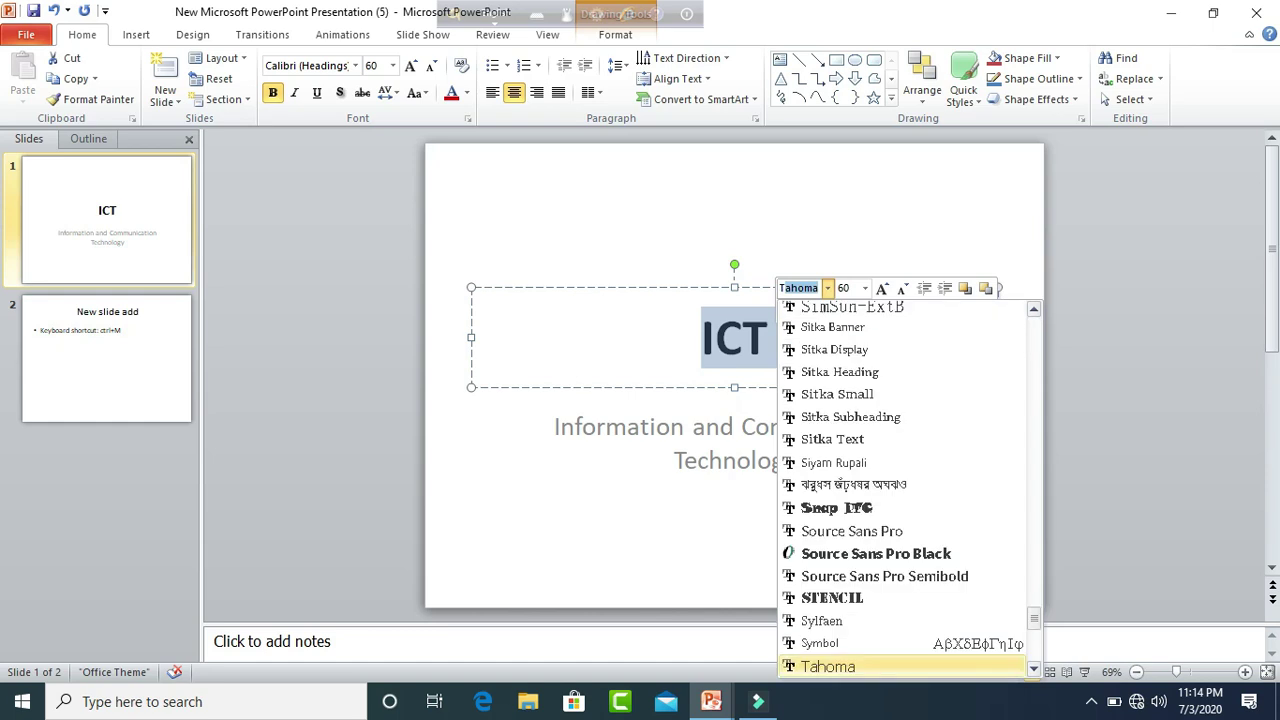
pyautogui.write('imes Ne')
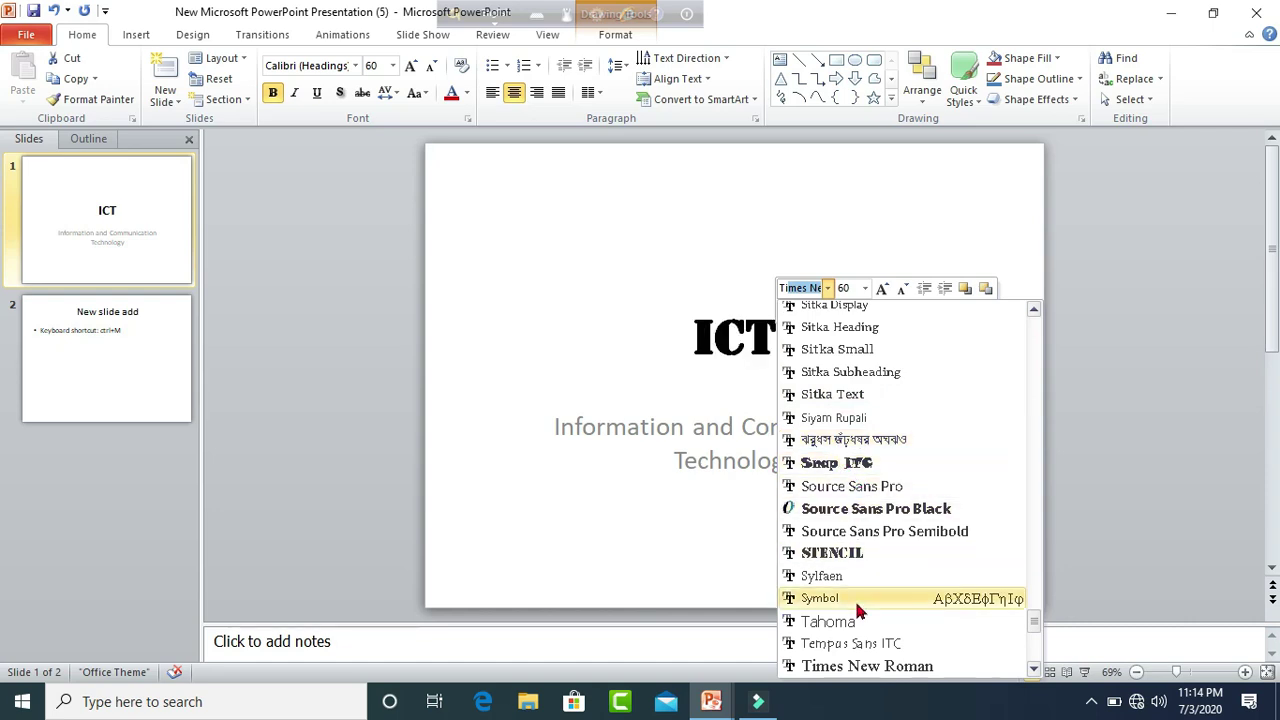
pyautogui.click(855, 666)
pyautogui.click(774, 188)
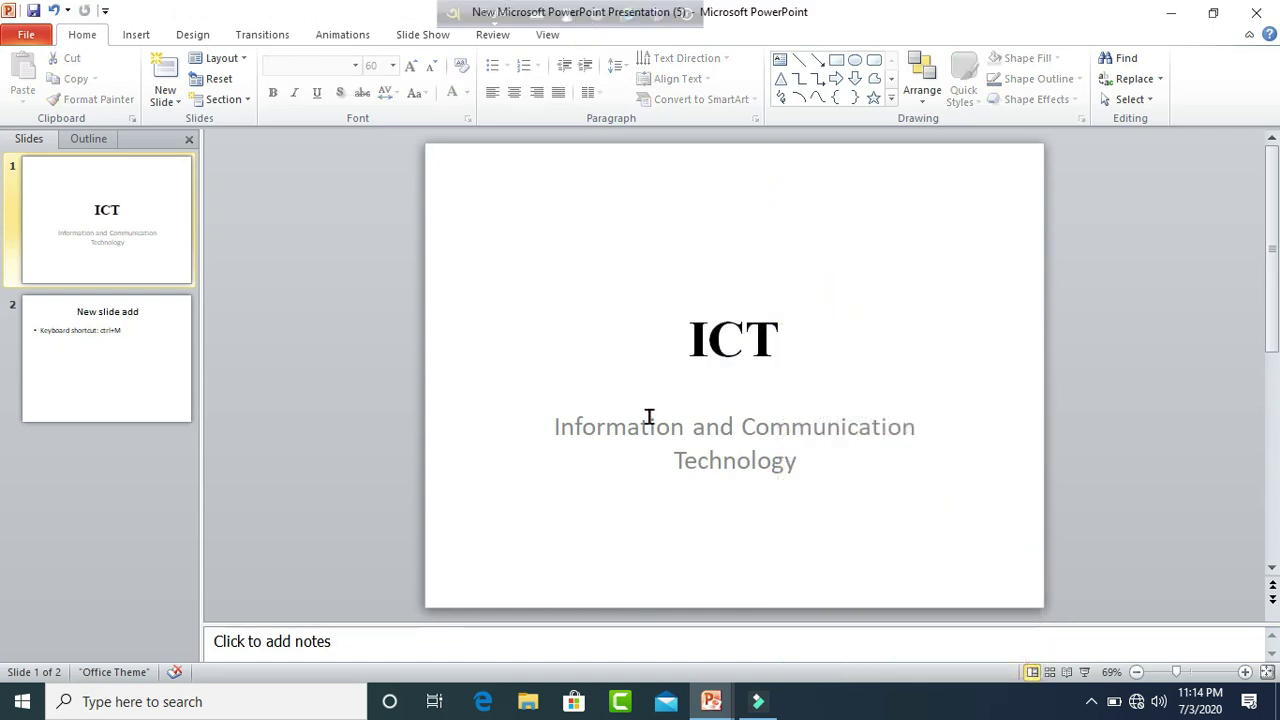
pyautogui.moveTo(690, 338); pyautogui.dragTo(809, 332)
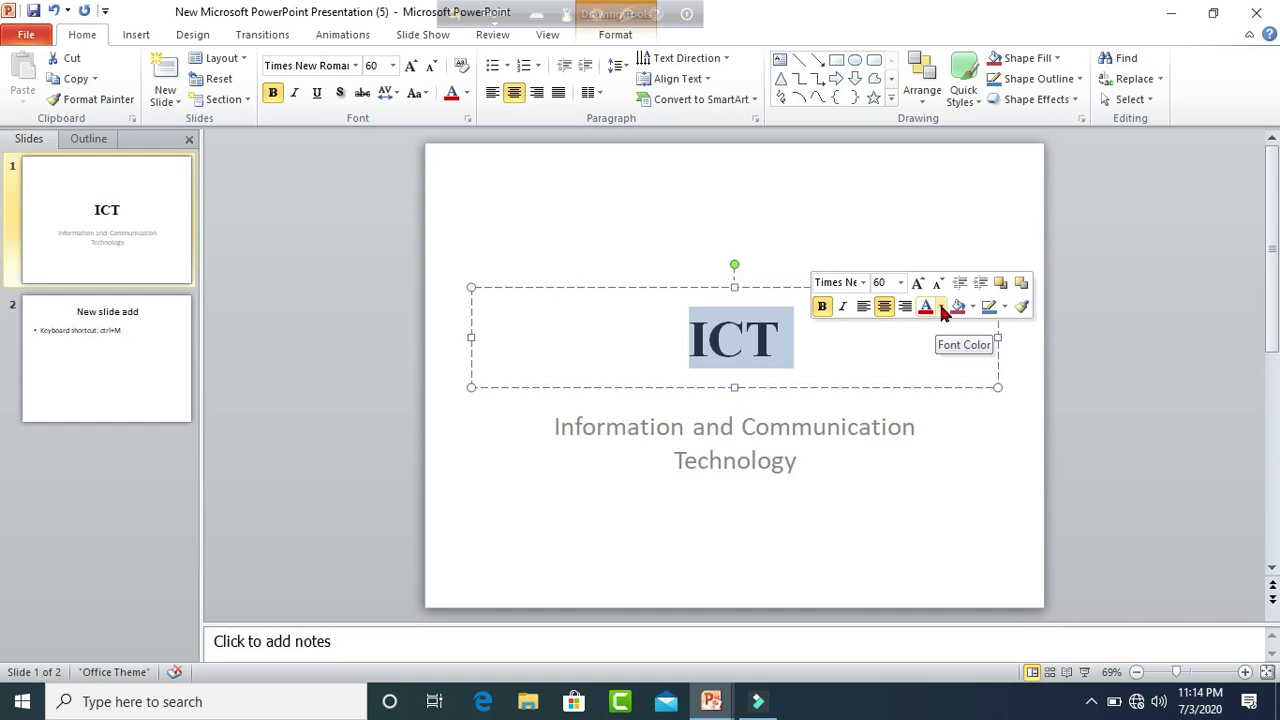
# Step: Colour the ICT title with the red Standard Color from the mini toolbar
pyautogui.click(942, 308)
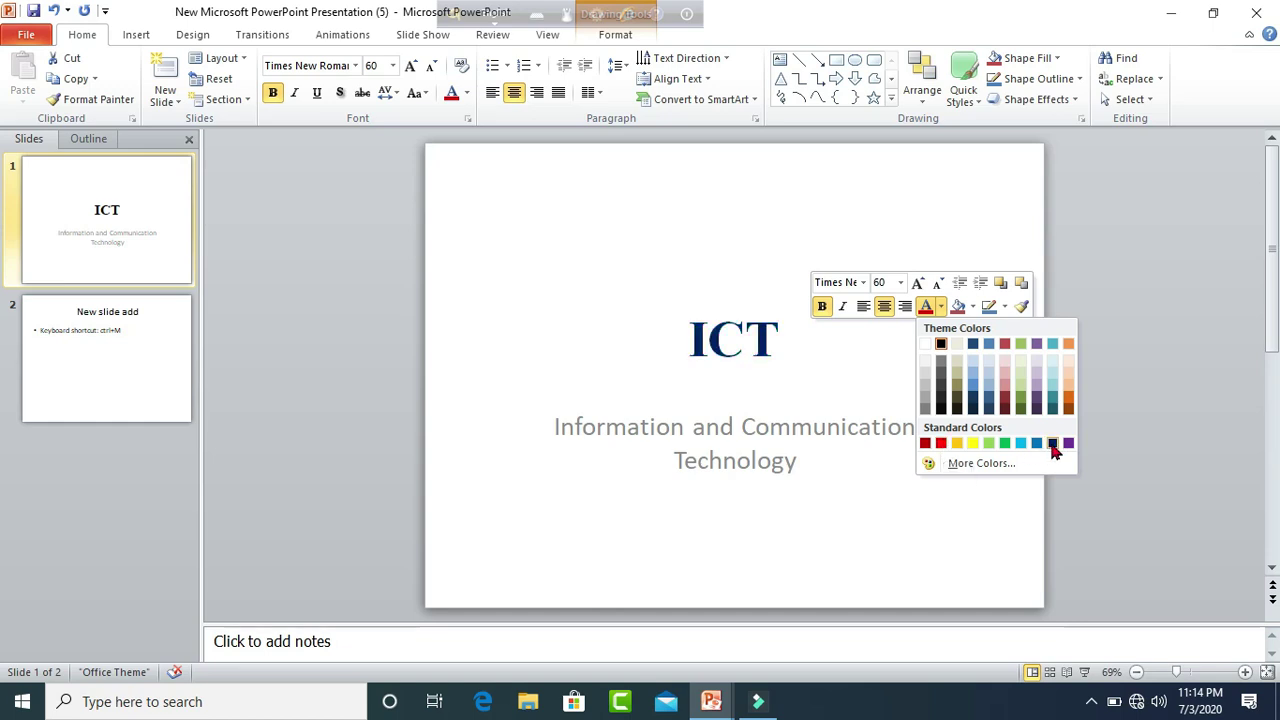
pyautogui.click(941, 444)
pyautogui.click(723, 237)
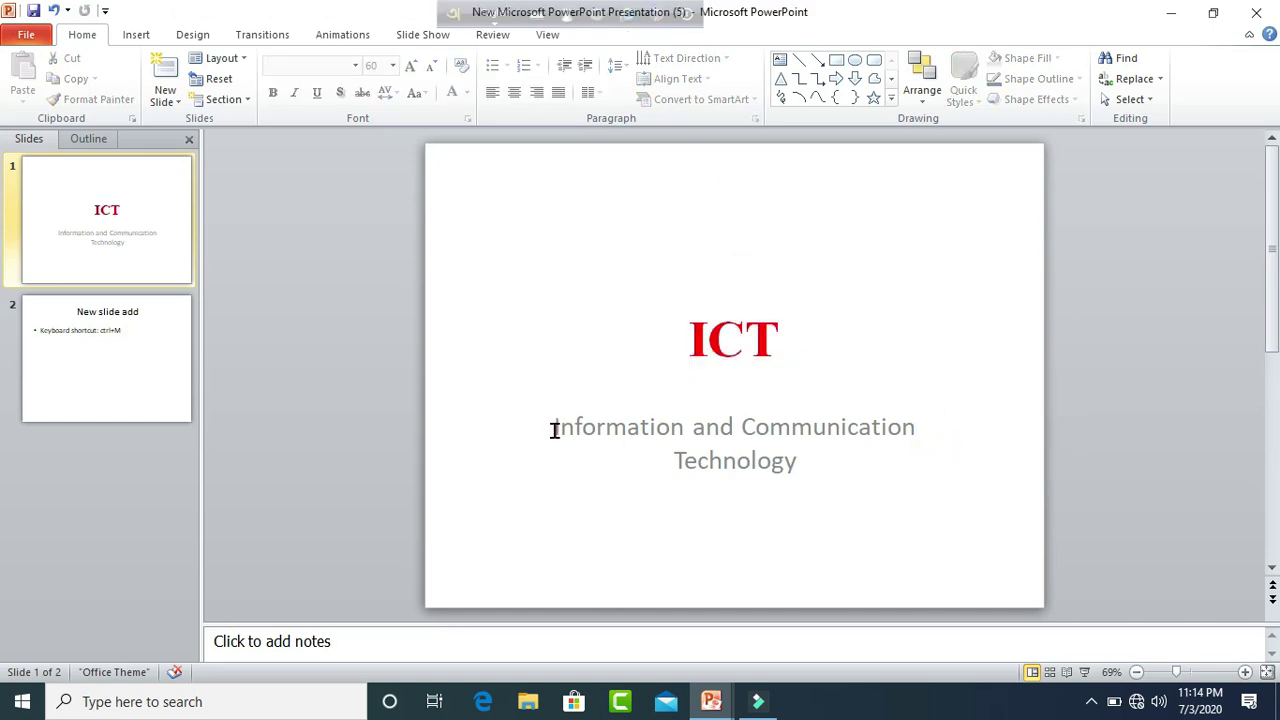
# Step: Select the 'Information and Communication Technology' subtitle and colour it red
pyautogui.moveTo(551, 429); pyautogui.dragTo(697, 448)
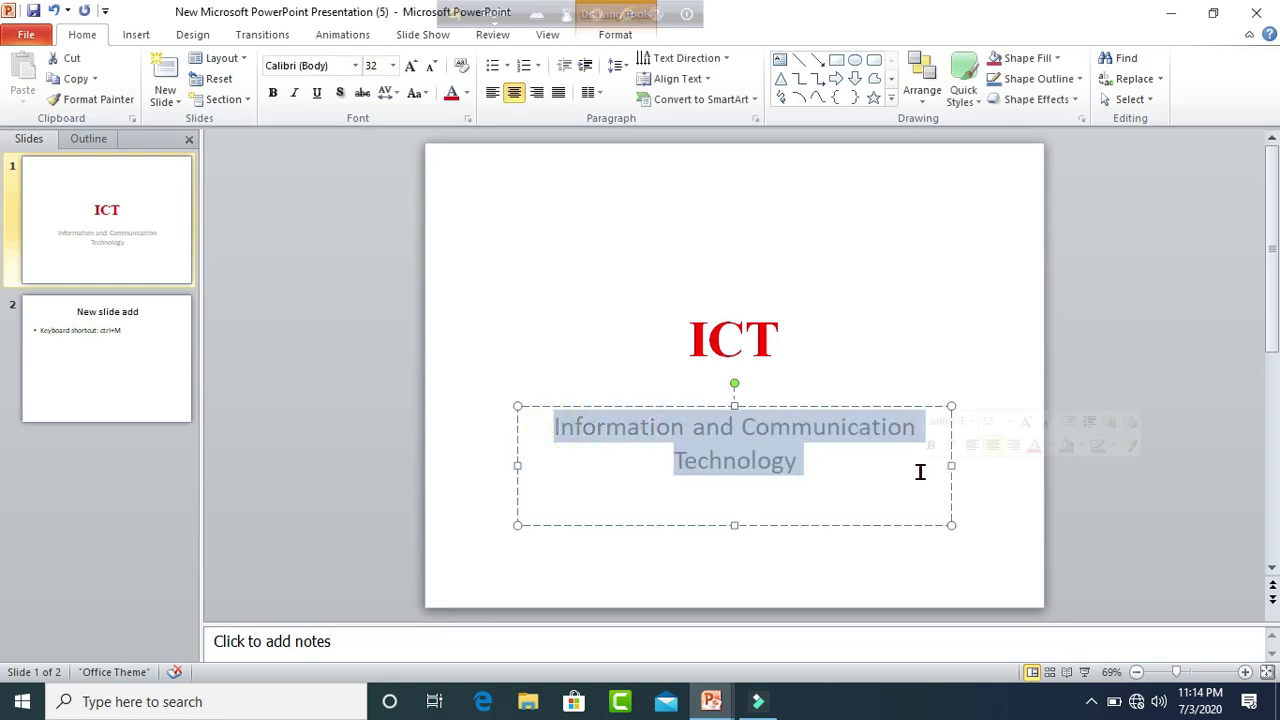
pyautogui.click(1049, 448)
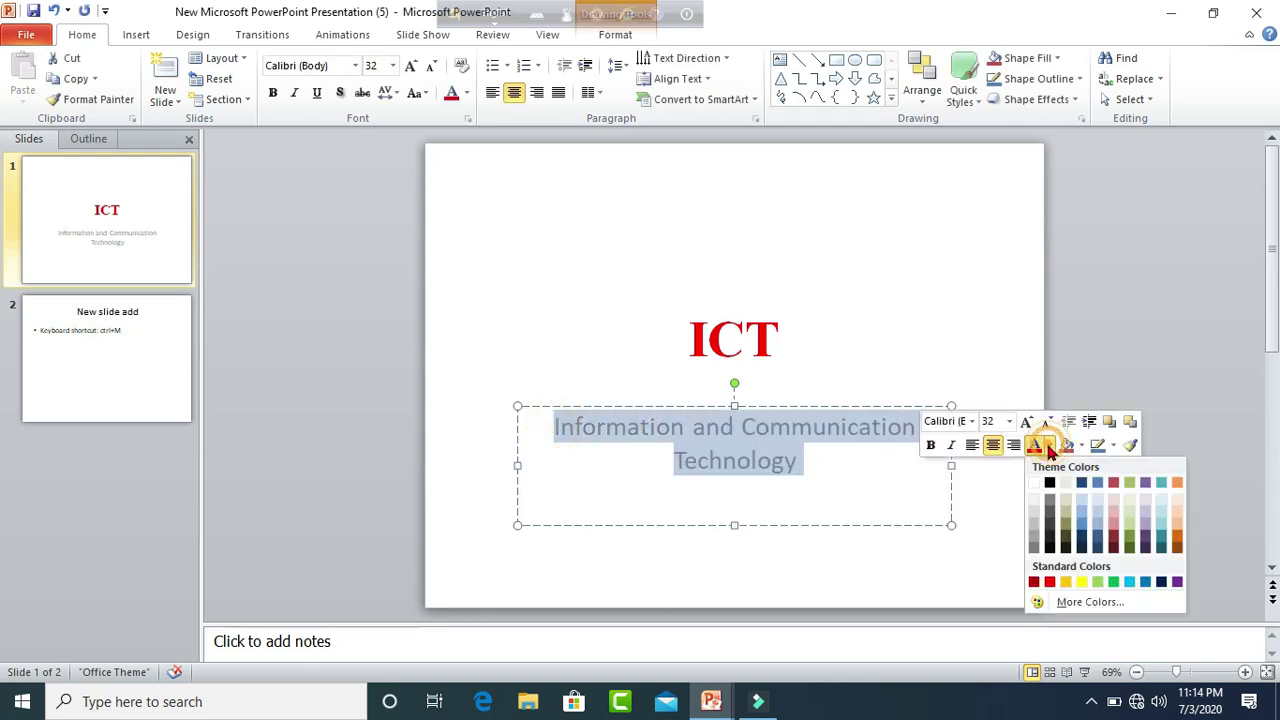
pyautogui.click(1049, 582)
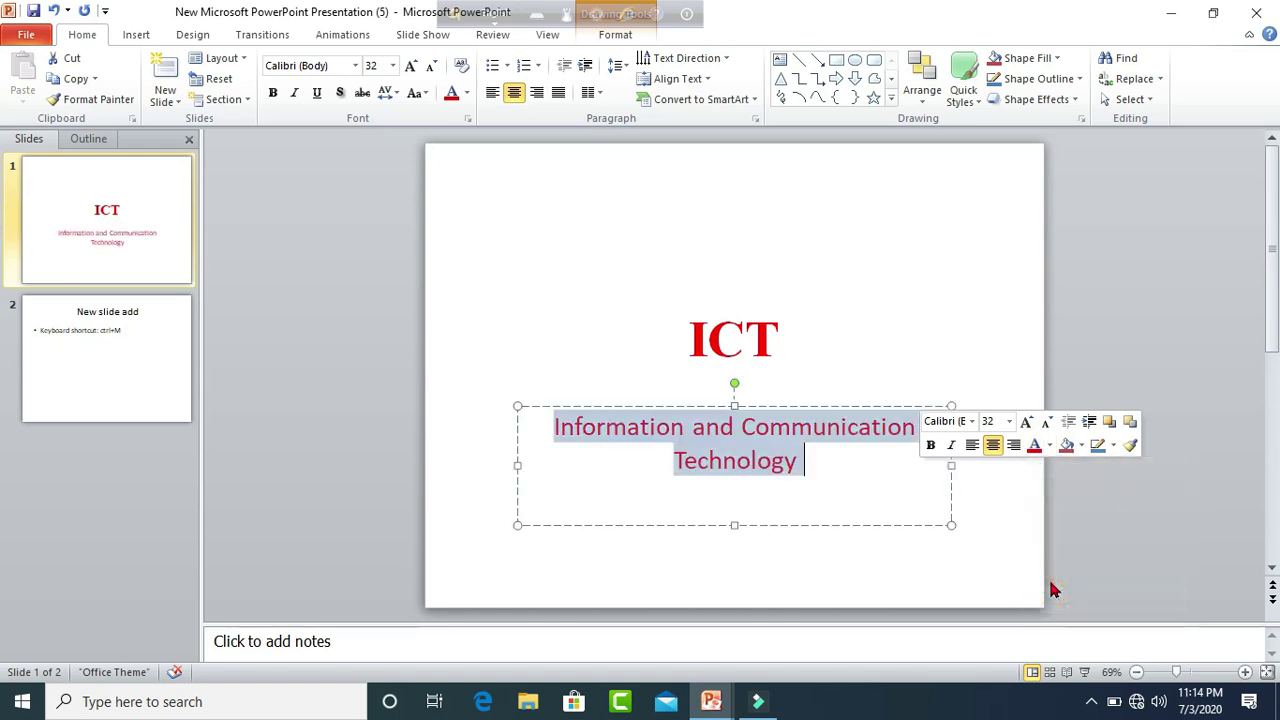
pyautogui.click(940, 316)
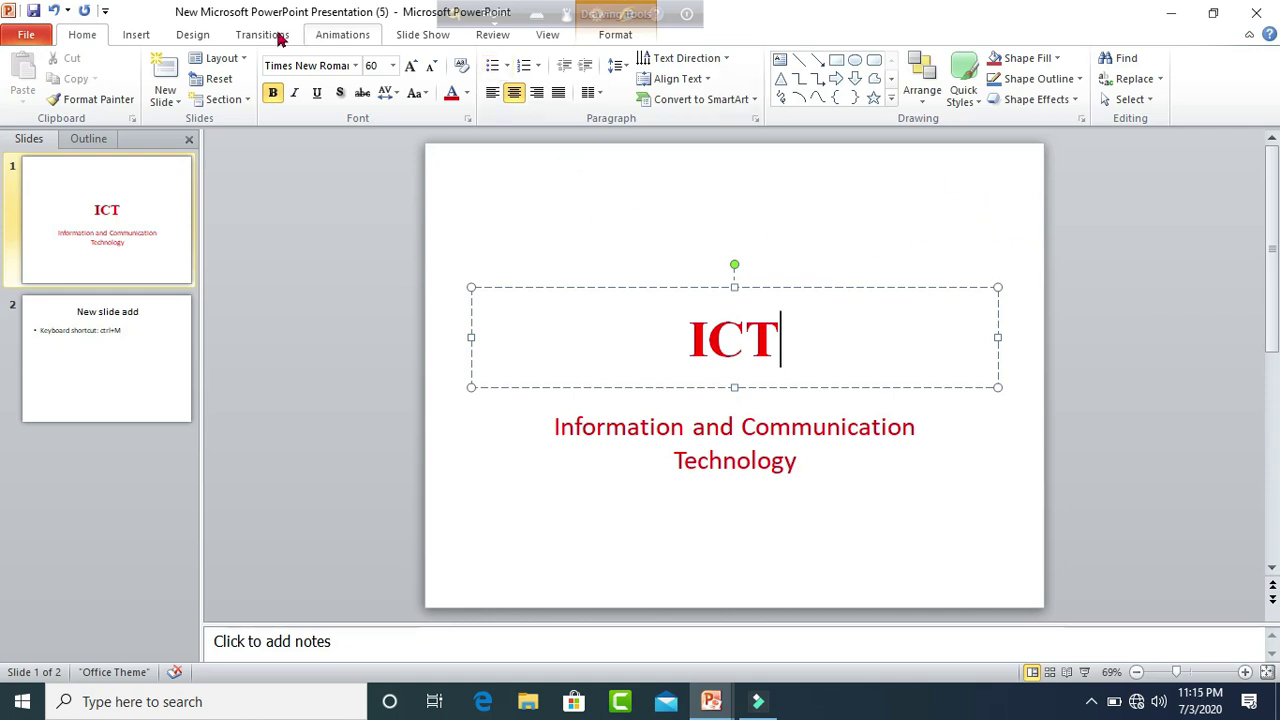
# Step: Apply the dark blue Background Style 3 from the Design tab to the slides
pyautogui.click(183, 36)
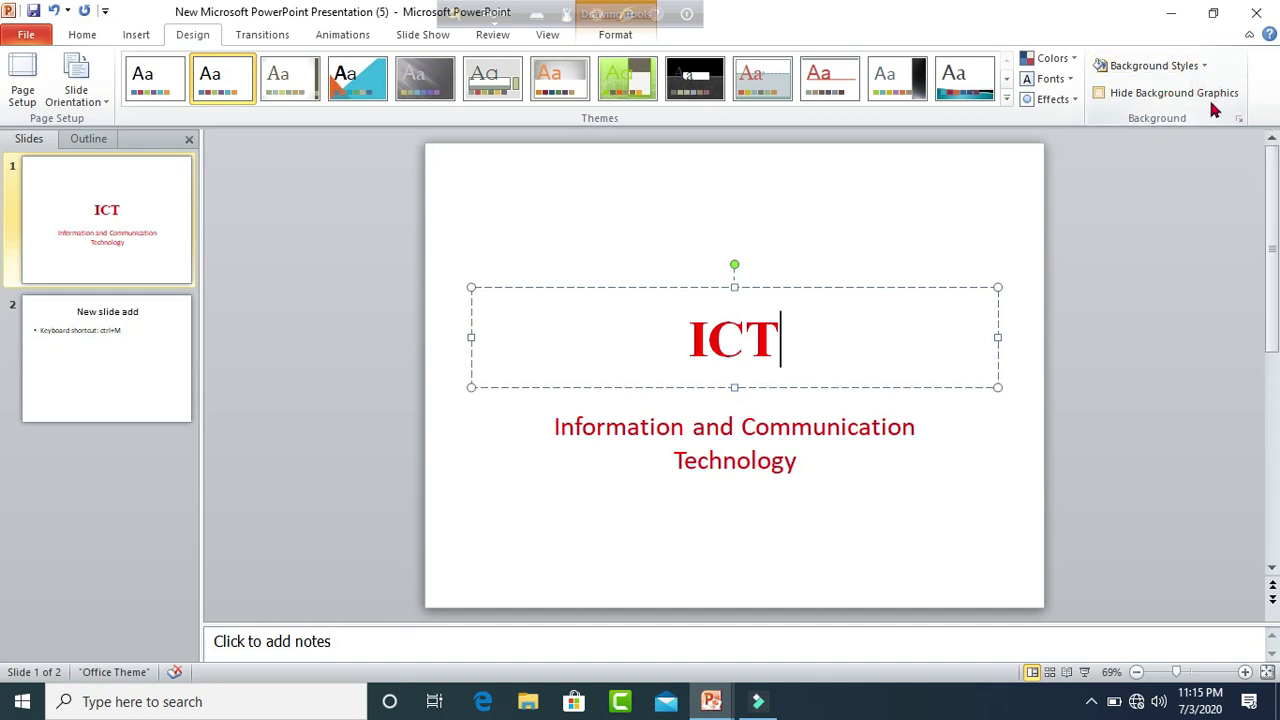
pyautogui.click(1203, 66)
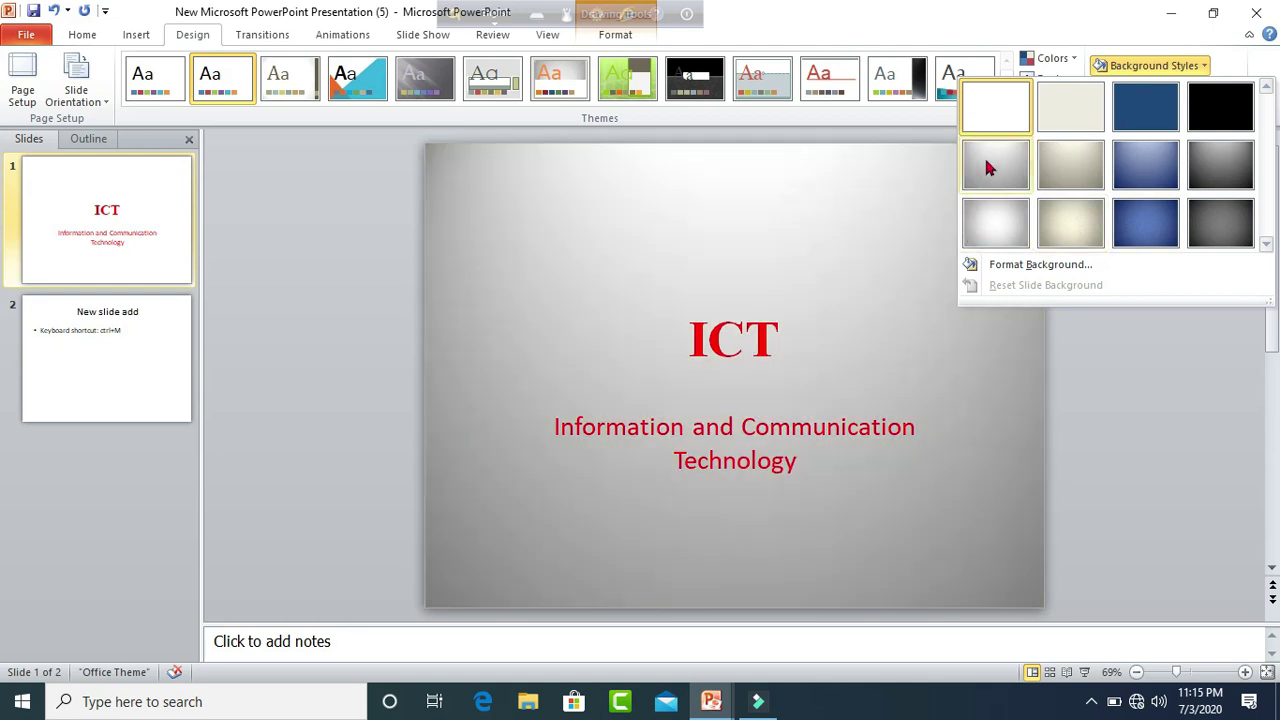
pyautogui.click(1152, 120)
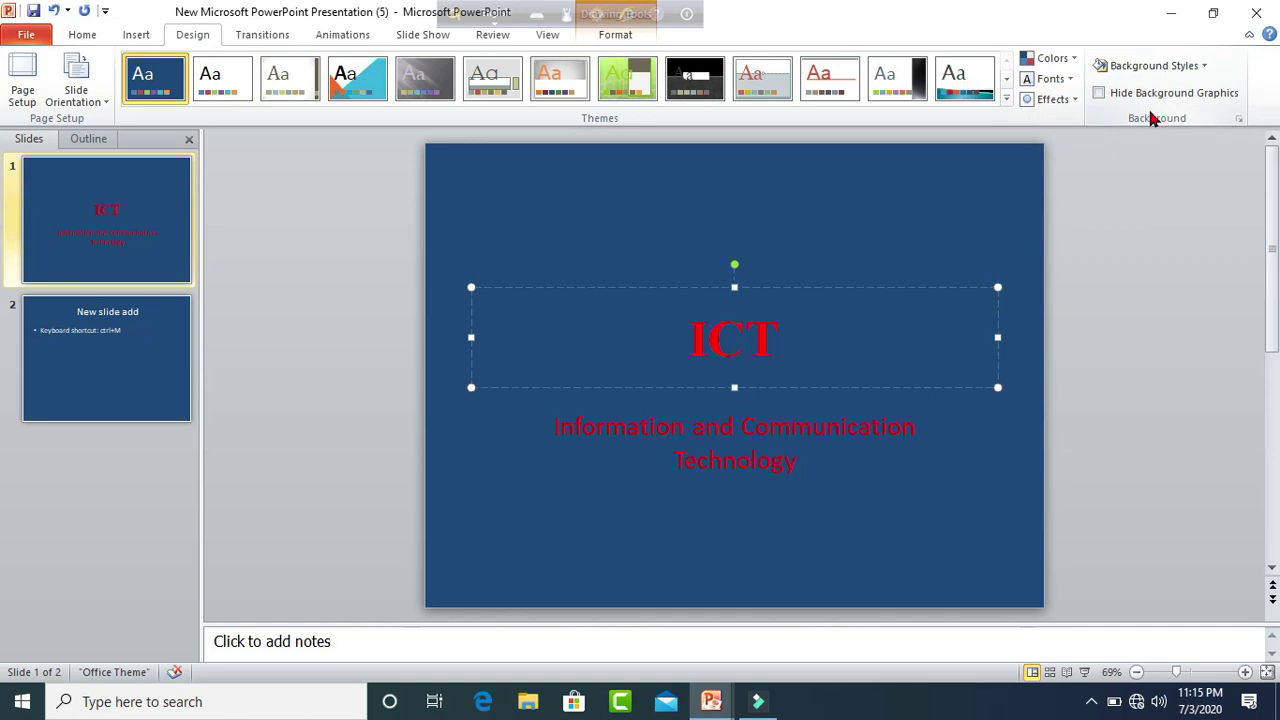
pyautogui.click(1117, 228)
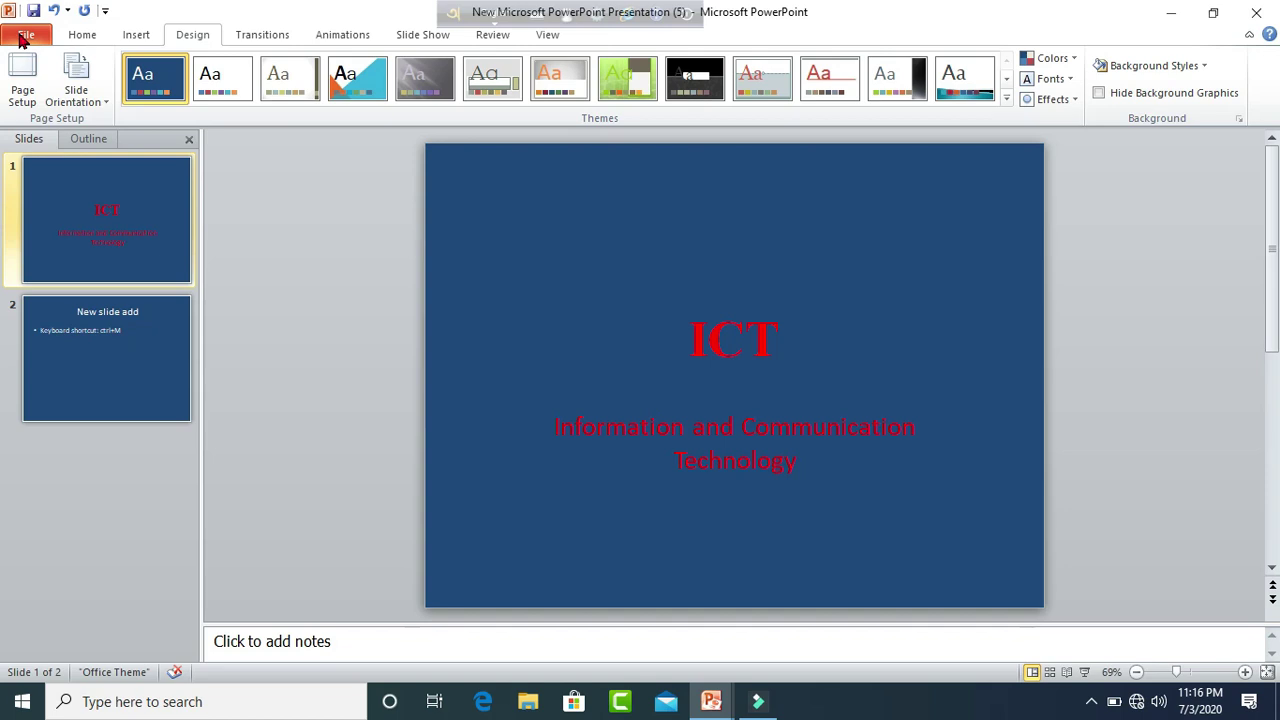
# Step: Browse the File tab's Recent, Save & Send and Print pages, then choose Save As
pyautogui.click(24, 38)
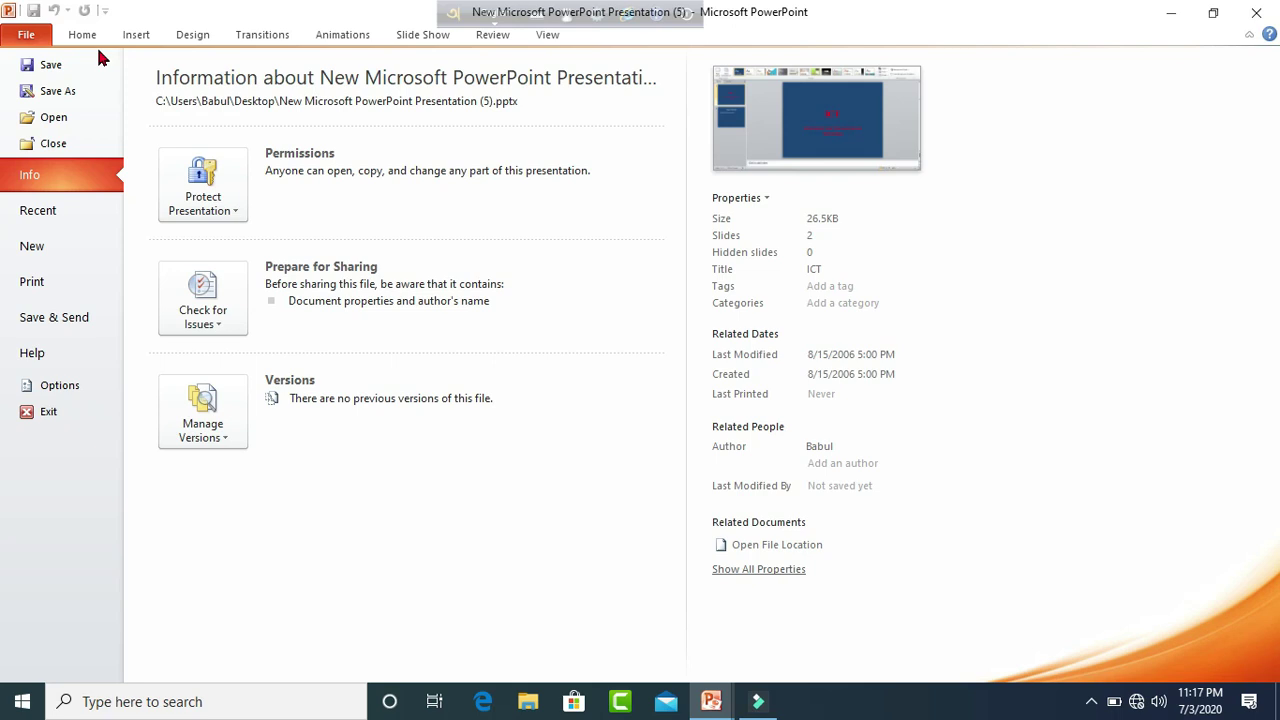
pyautogui.press('Down')
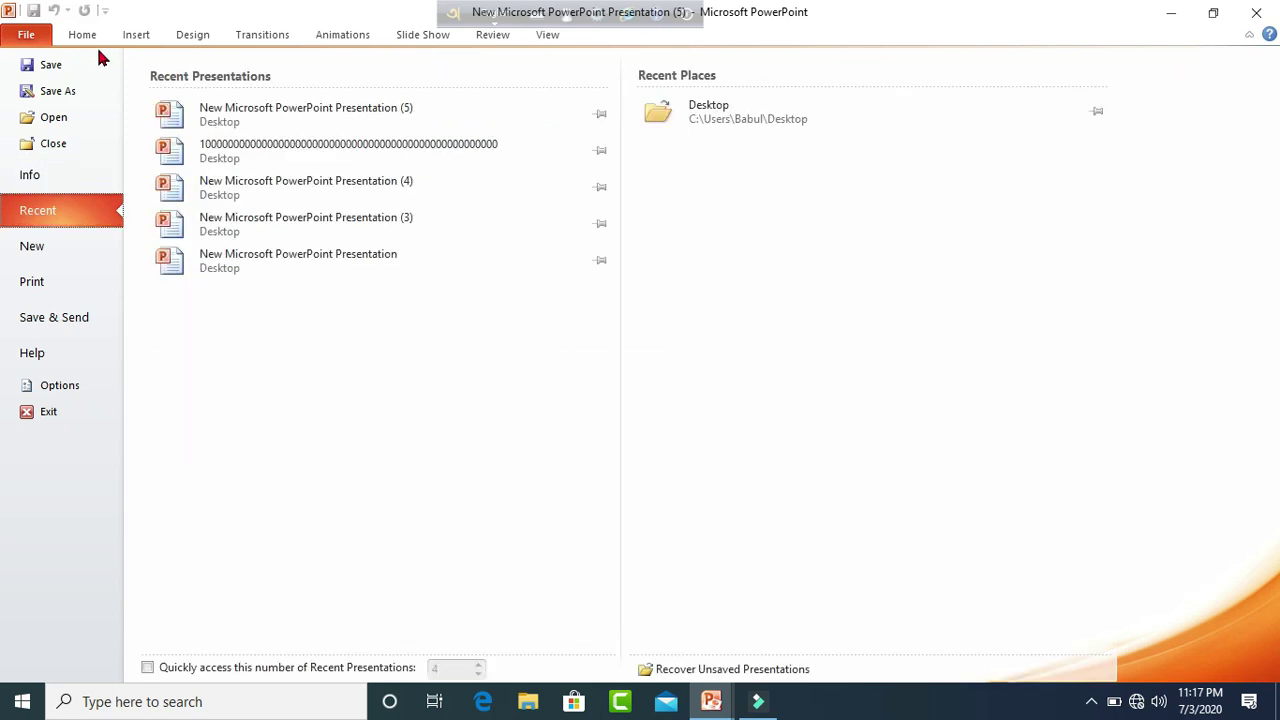
pyautogui.press('Down')
pyautogui.press('Down')
pyautogui.press('Down')
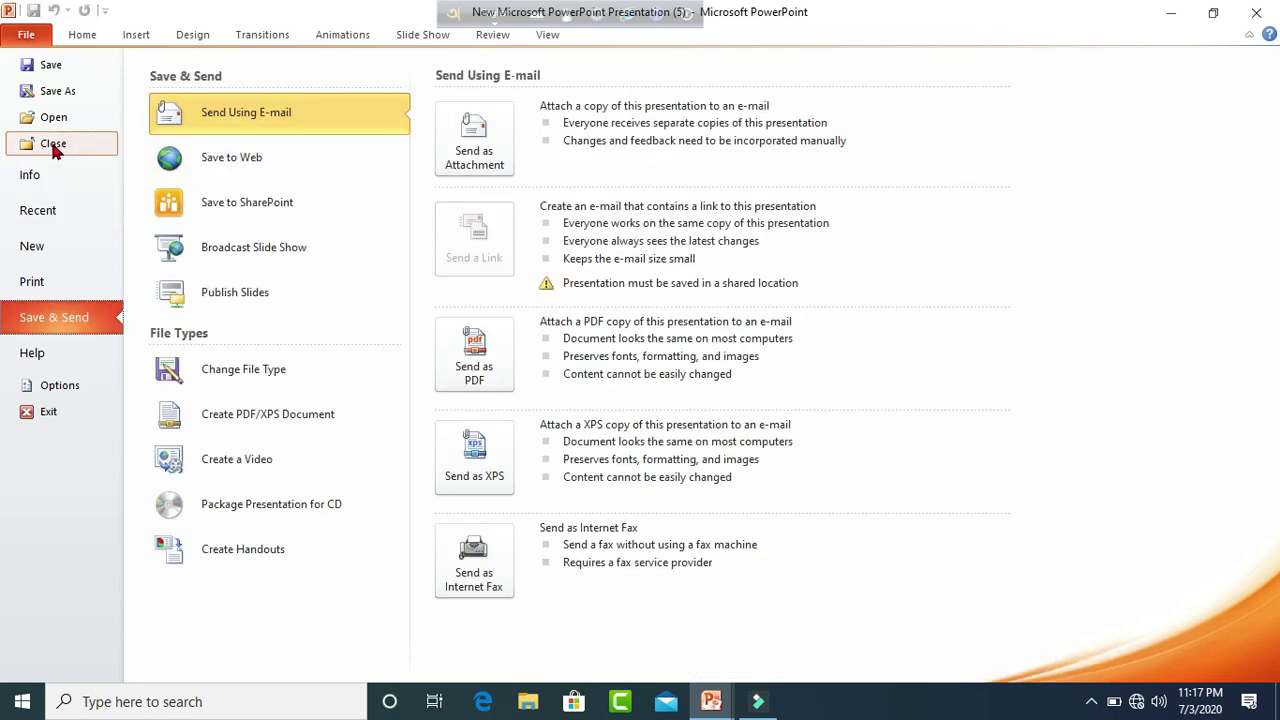
pyautogui.press('Up')
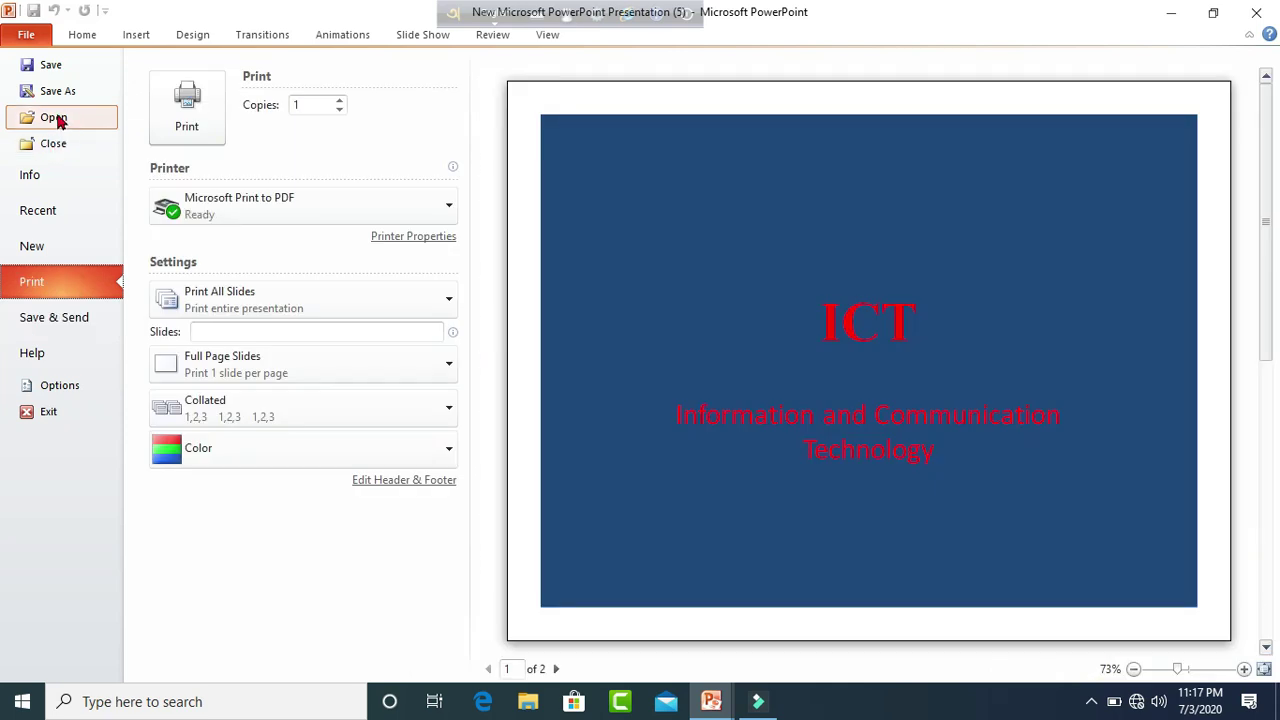
pyautogui.click(58, 93)
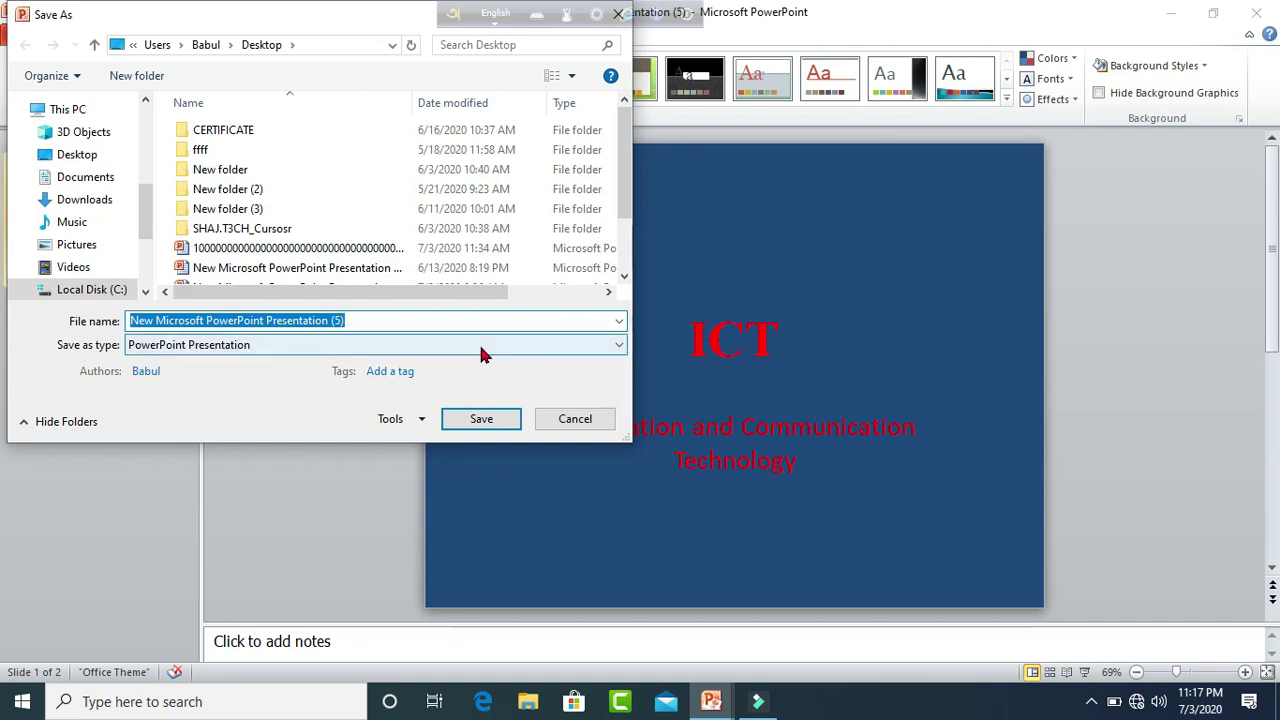
# Step: Save the deck to the Desktop as 'first presentation' in PowerPoint Presentation format
pyautogui.press('BackSpace')
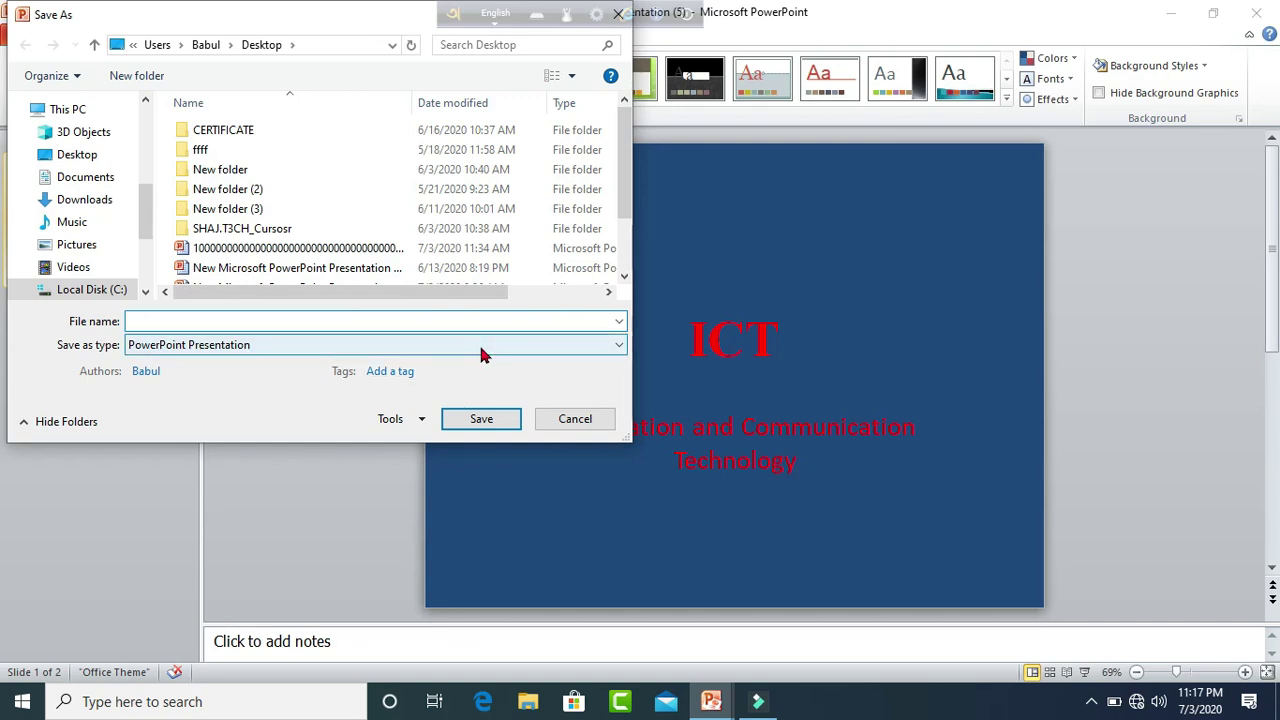
pyautogui.write('first presentation')
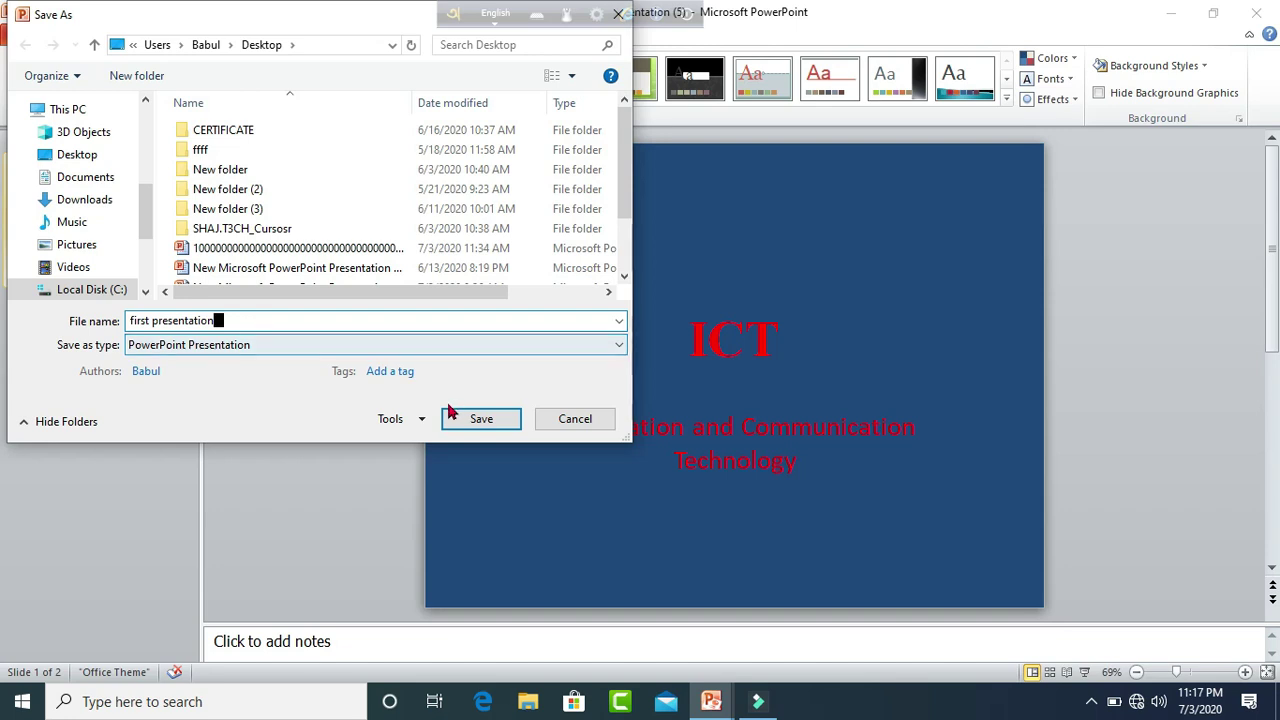
pyautogui.click(278, 345)
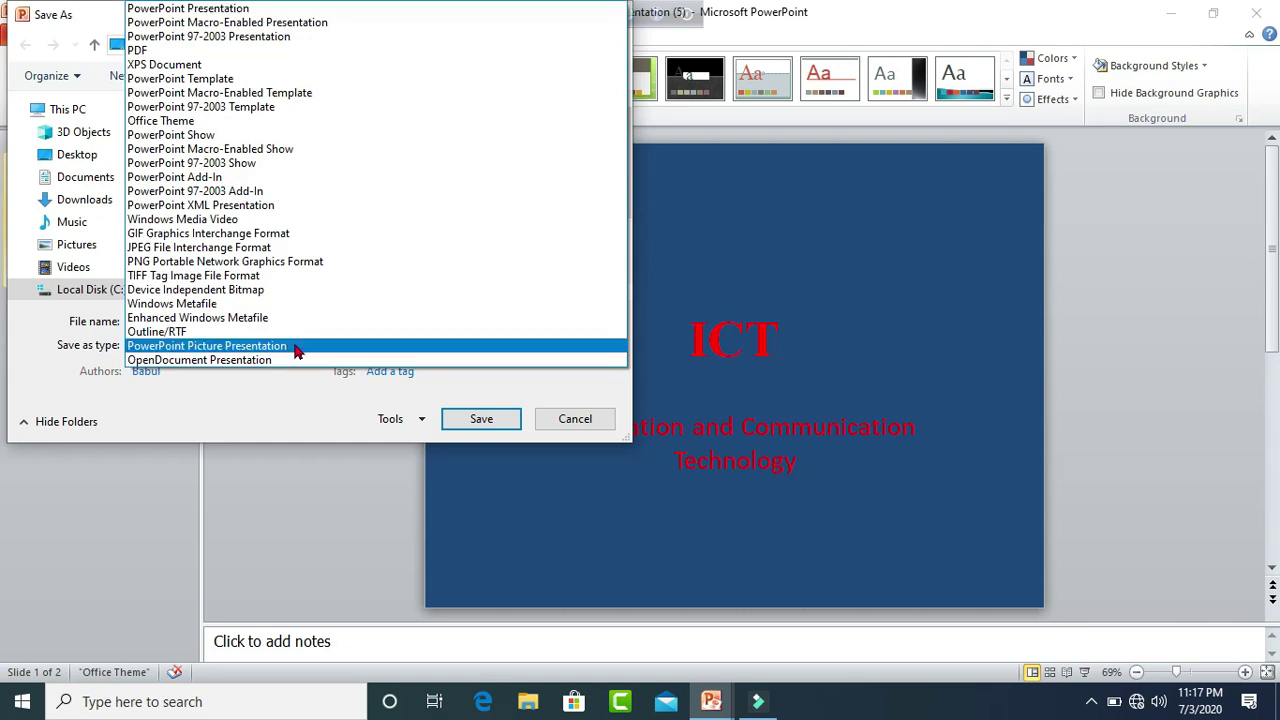
pyautogui.click(760, 245)
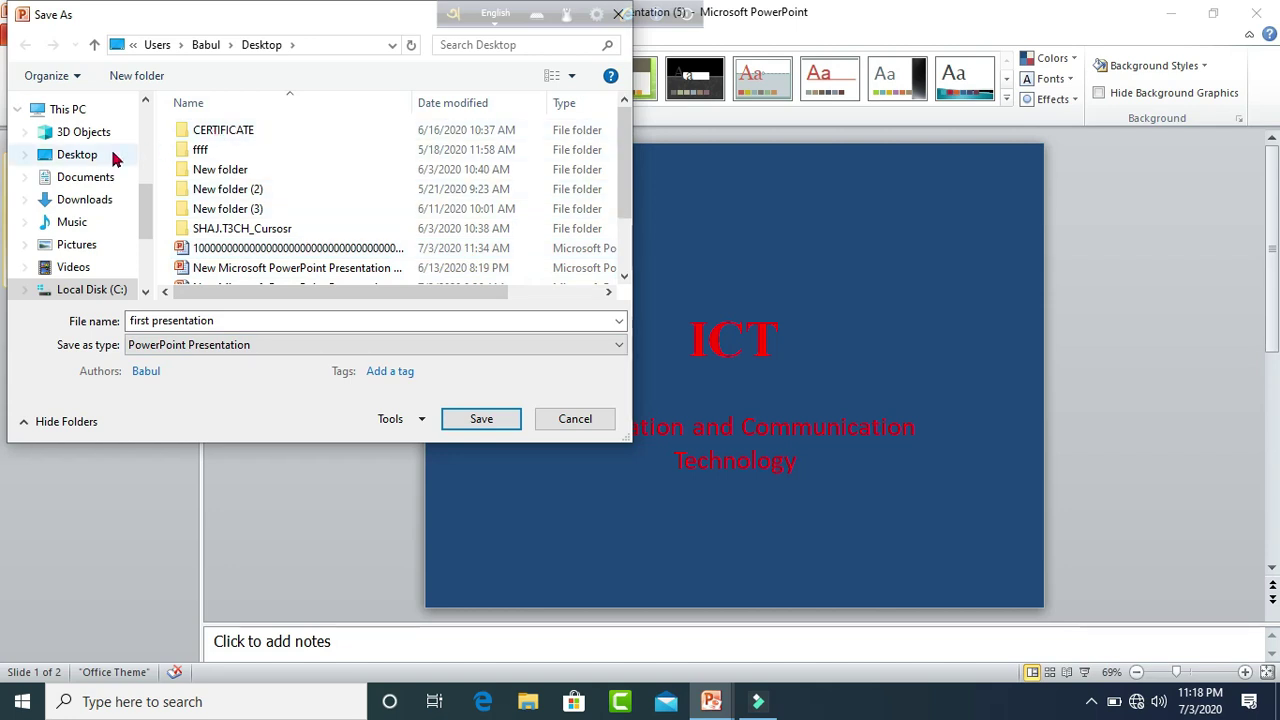
pyautogui.click(80, 158)
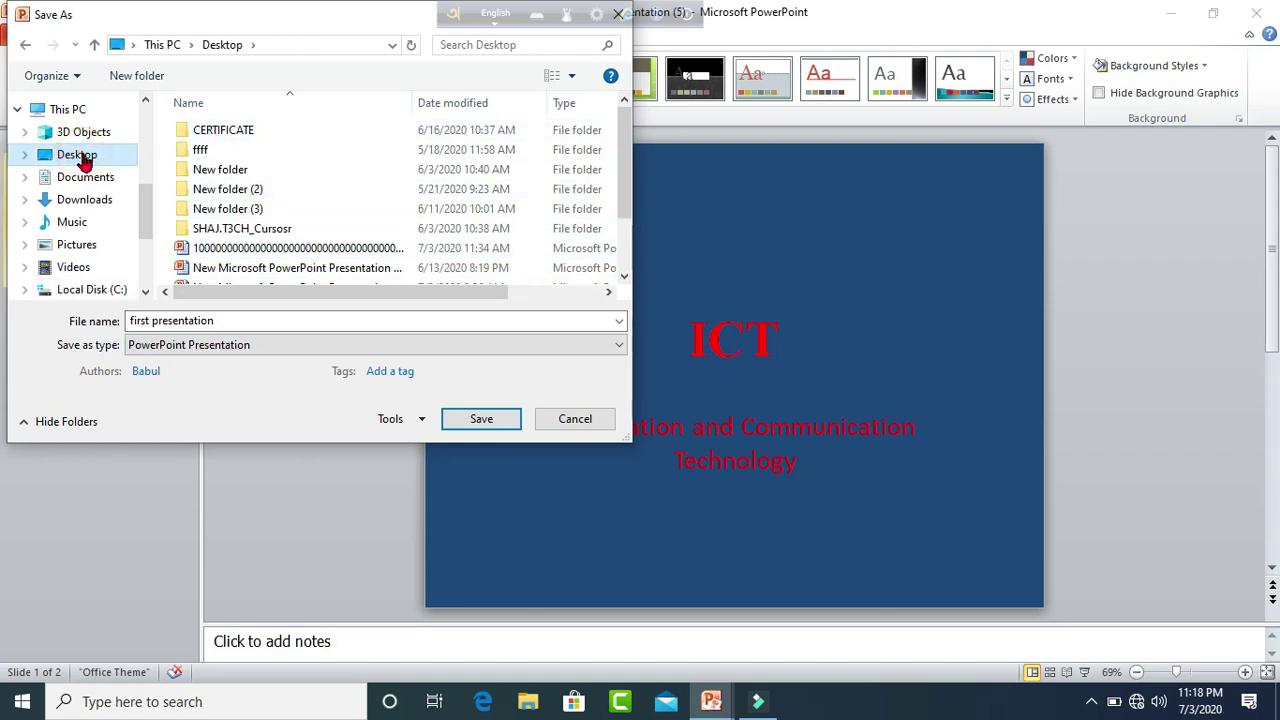
pyautogui.click(485, 420)
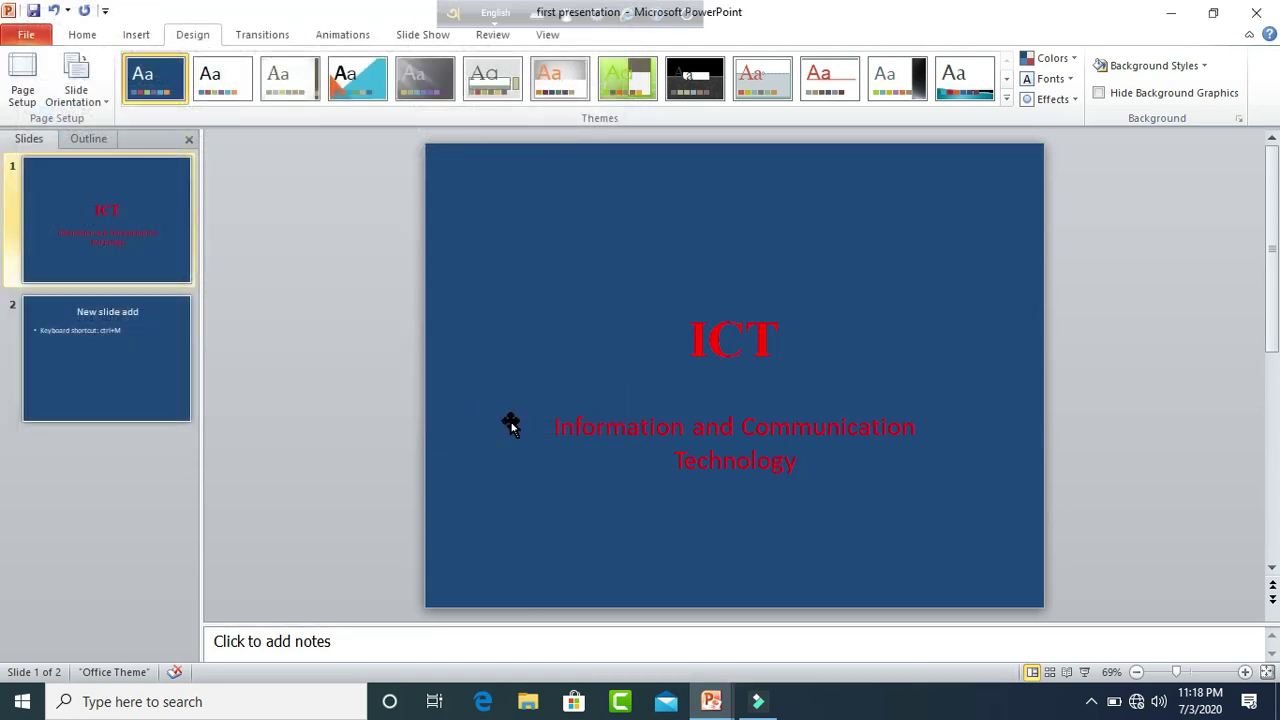
# Step: Minimize PowerPoint, reopen 'first presentation' from the Desktop, then close its window
pyautogui.click(1172, 18)
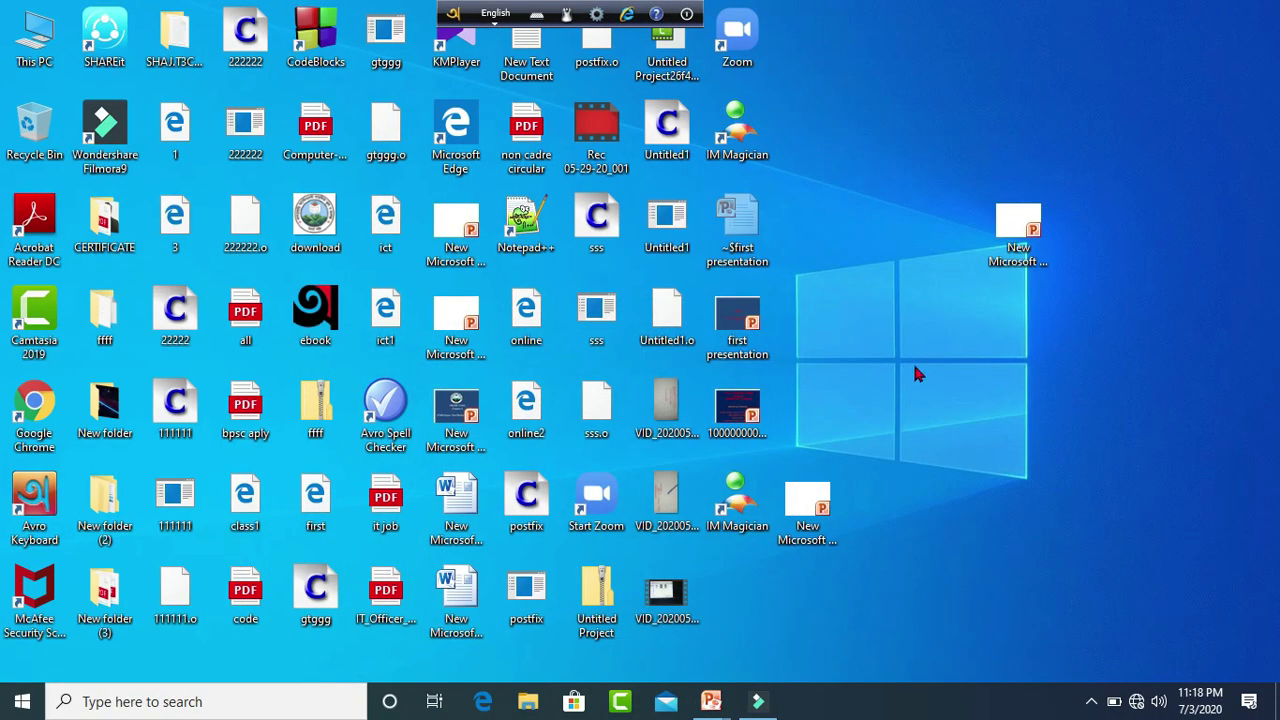
pyautogui.doubleClick(740, 325)
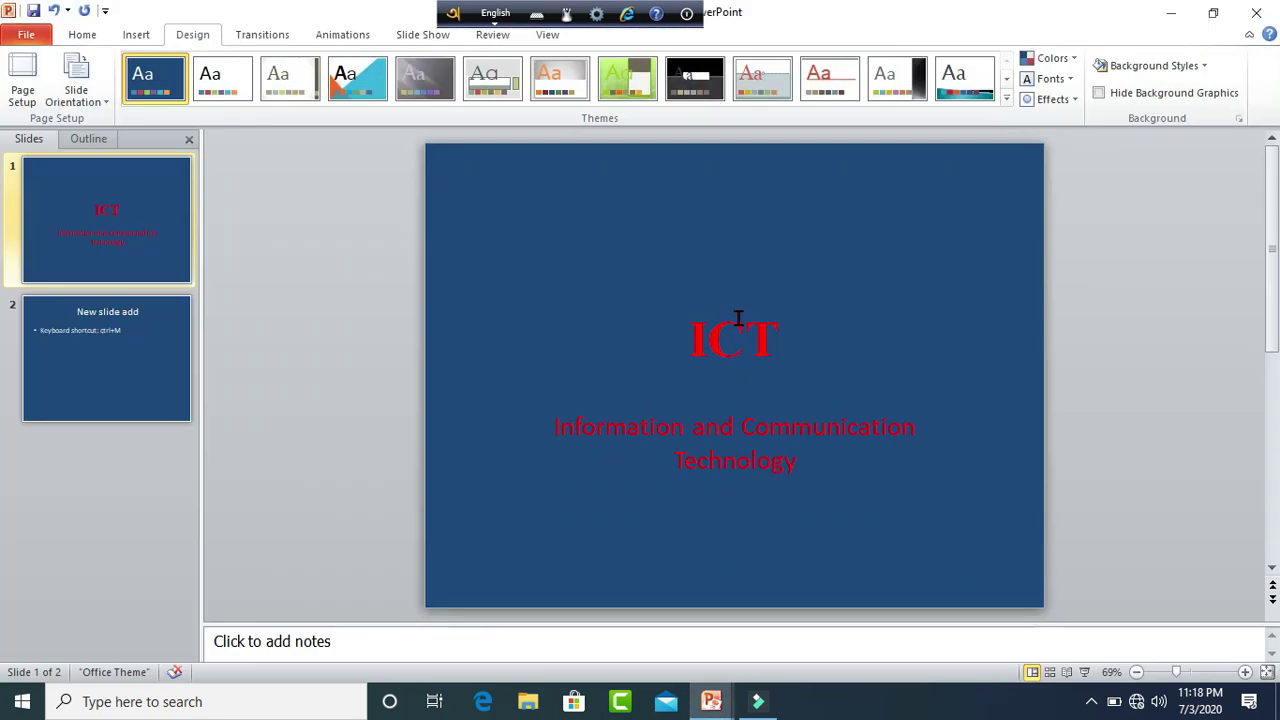
pyautogui.click(1260, 18)
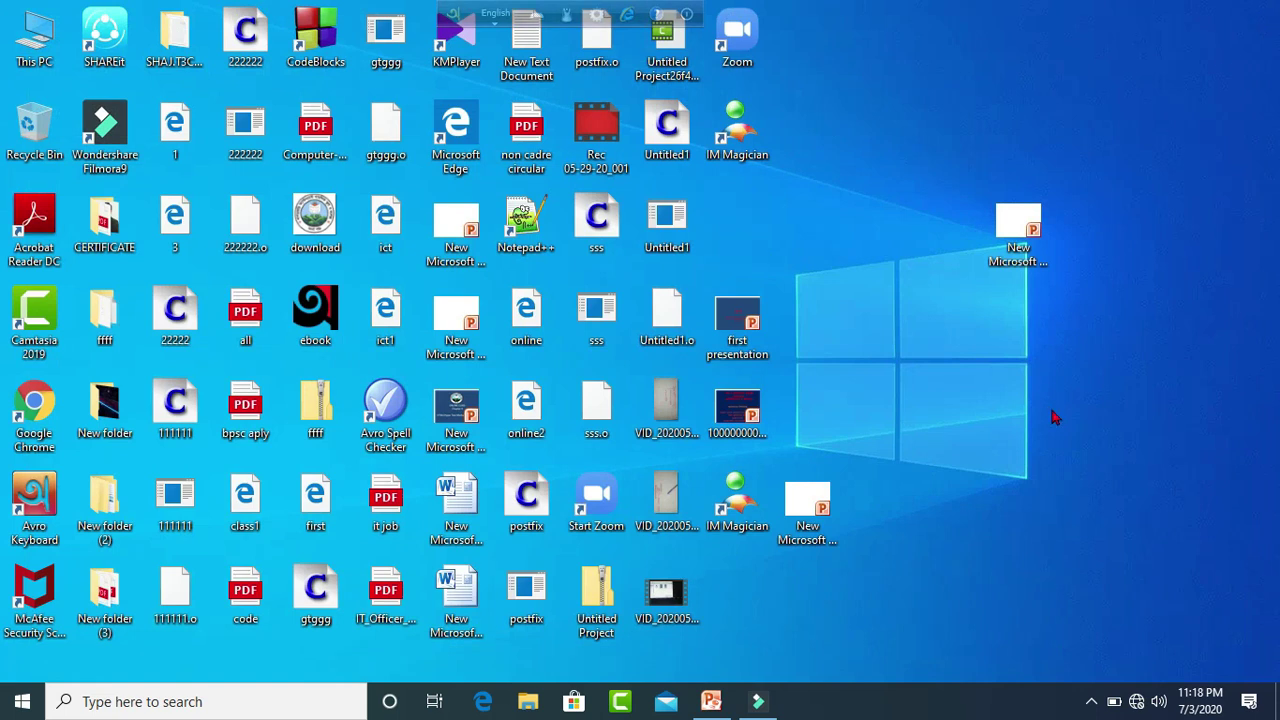